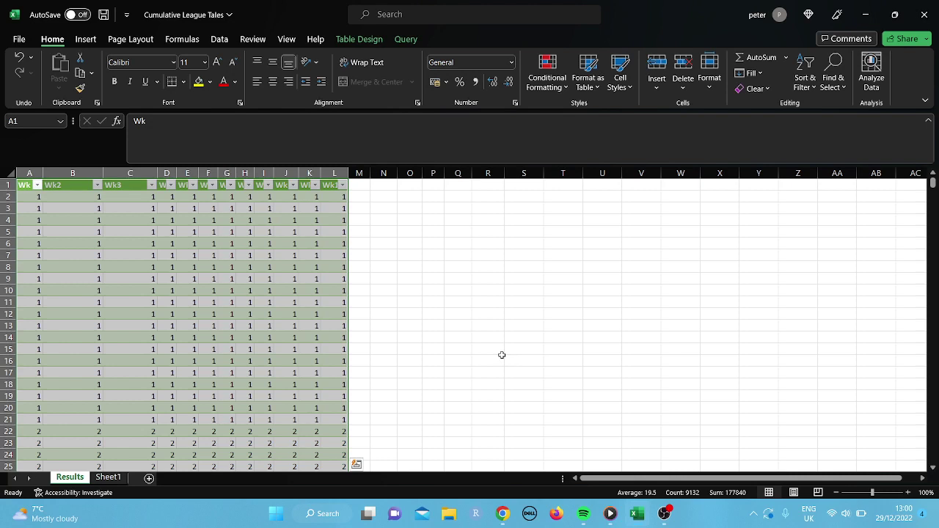
Step: Undo the fill that overwrote the league table on the Results sheet, and create a new blank workbook
{"action": "left_click", "coordinate": [17, 65]}
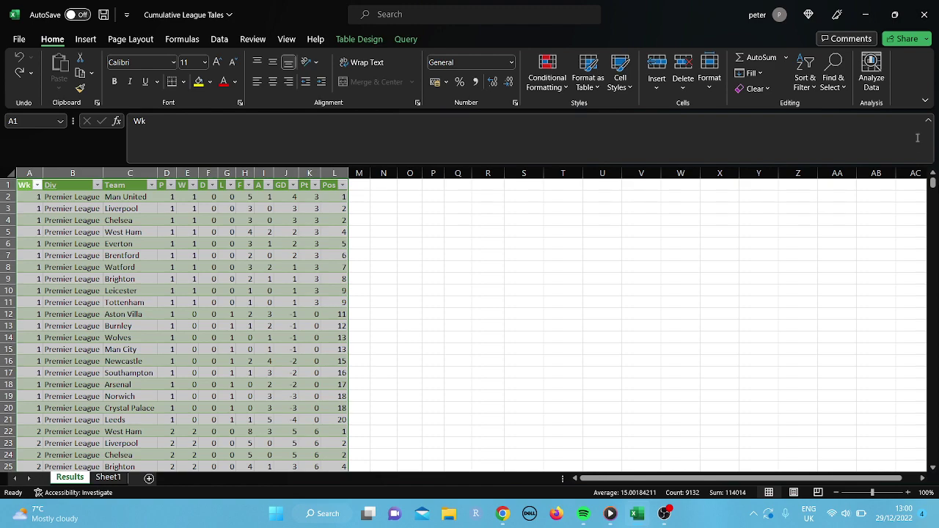
{"action": "mouse_move", "coordinate": [934, 182]}
{"action": "left_mouse_down"}
{"action": "mouse_move", "coordinate": [934, 198]}
{"action": "mouse_move", "coordinate": [934, 182]}
{"action": "left_mouse_up"}
{"action": "key", "text": "ctrl+n"}
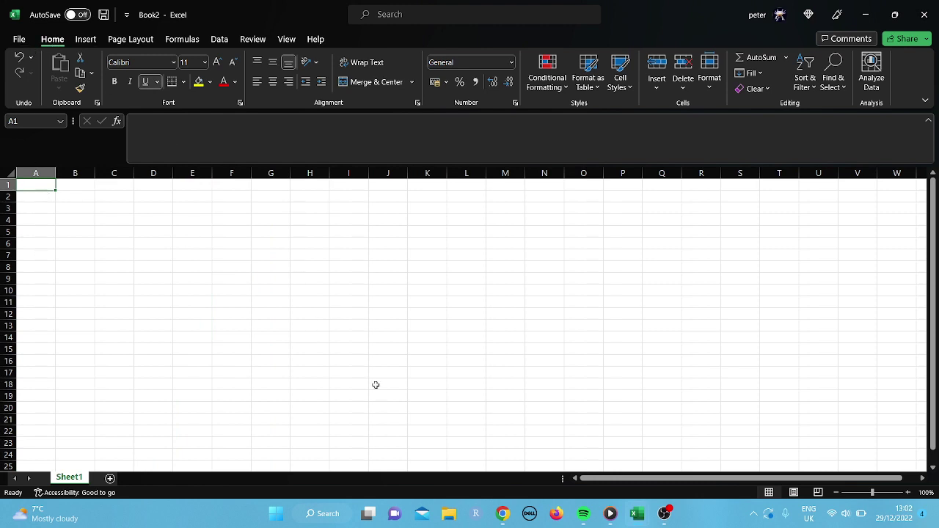
Step: Switch to the football-data.co.uk site in Chrome and open the England Football Results page from its historical data
{"action": "mouse_move", "coordinate": [504, 514]}
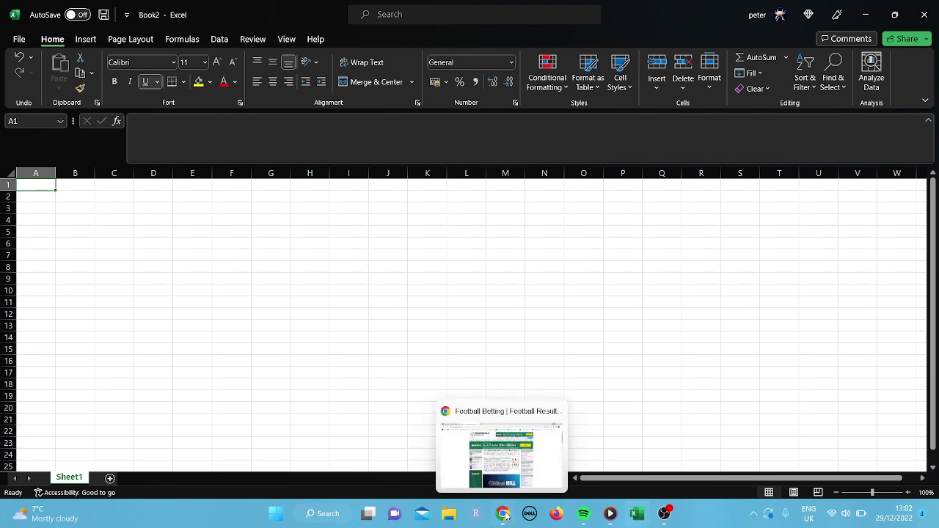
{"action": "left_click", "coordinate": [505, 514]}
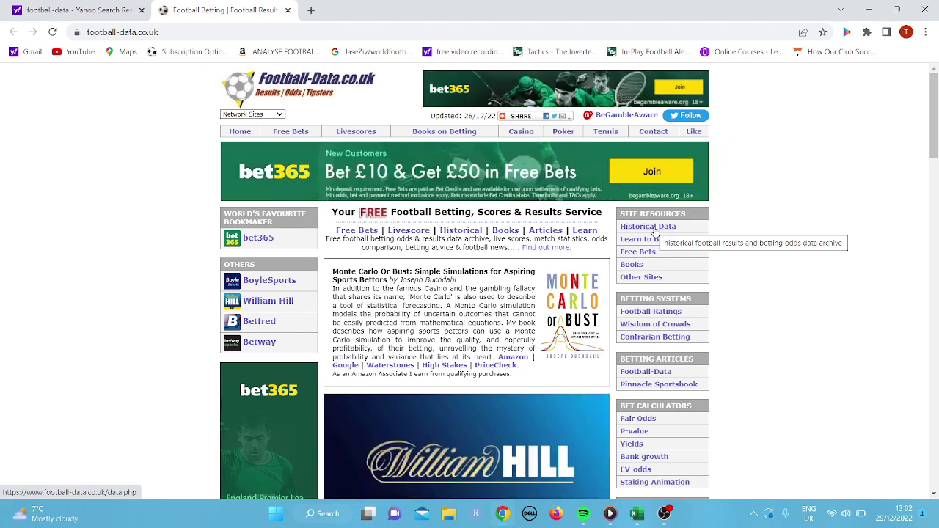
{"action": "left_click", "coordinate": [652, 231]}
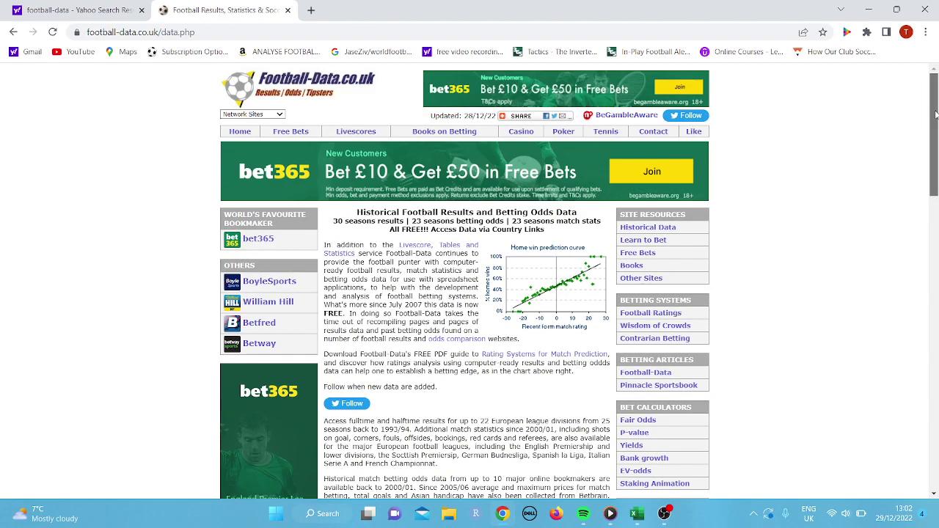
{"action": "left_click_drag", "start_coordinate": [935, 114], "coordinate": [925, 260]}
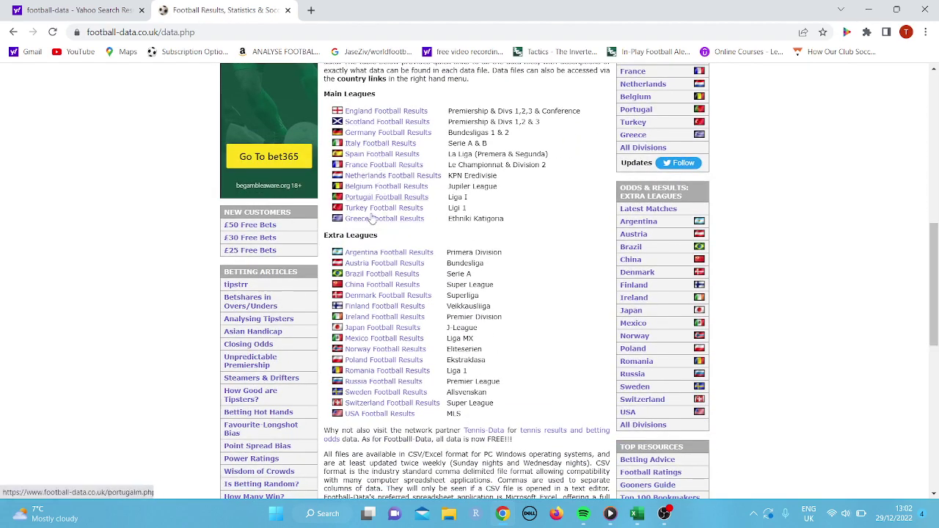
{"action": "left_click", "coordinate": [392, 113]}
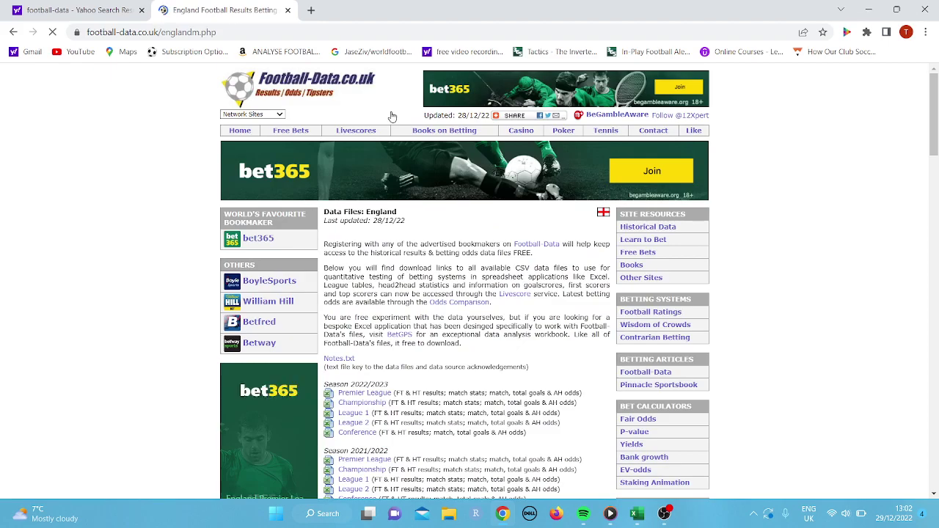
Step: Download the Premier League CSV file for season 2021/2022 and show it in its download folder
{"action": "left_click_drag", "start_coordinate": [936, 94], "coordinate": [936, 139]}
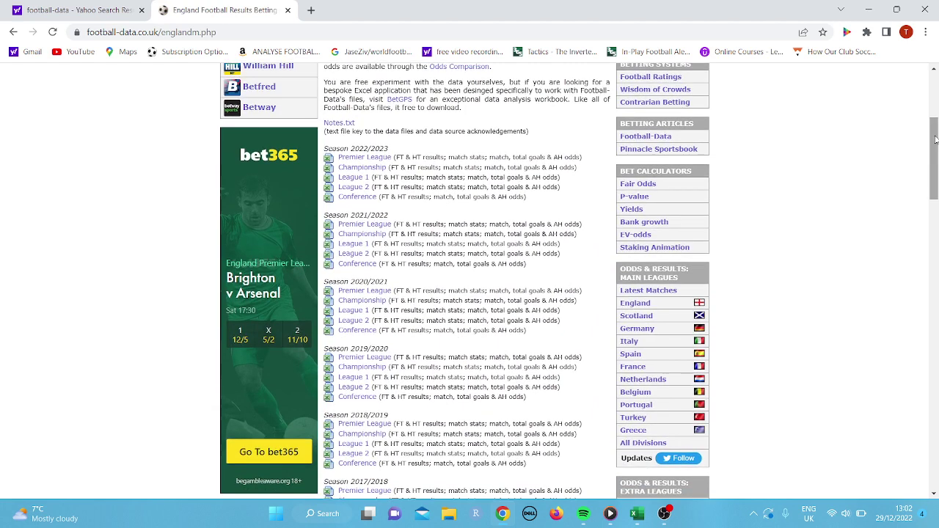
{"action": "left_click", "coordinate": [368, 227]}
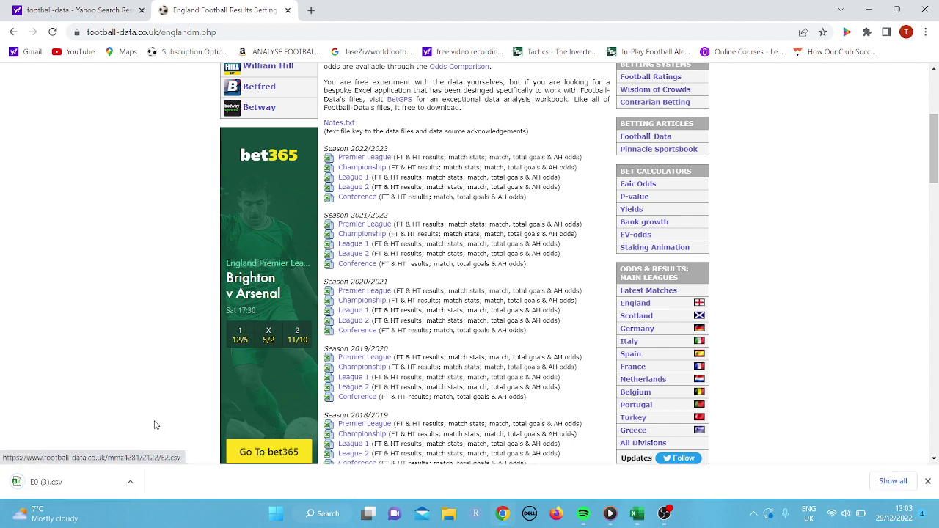
{"action": "left_click", "coordinate": [131, 485]}
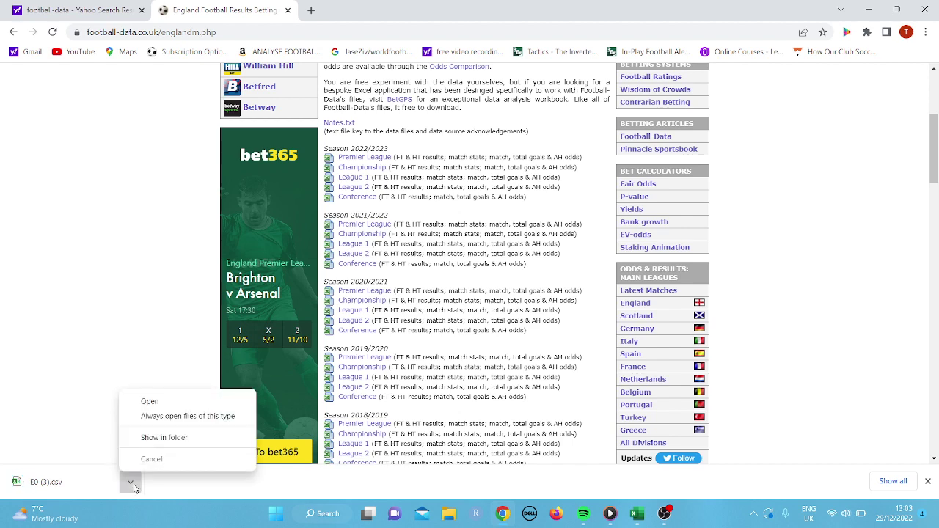
{"action": "left_click", "coordinate": [161, 440]}
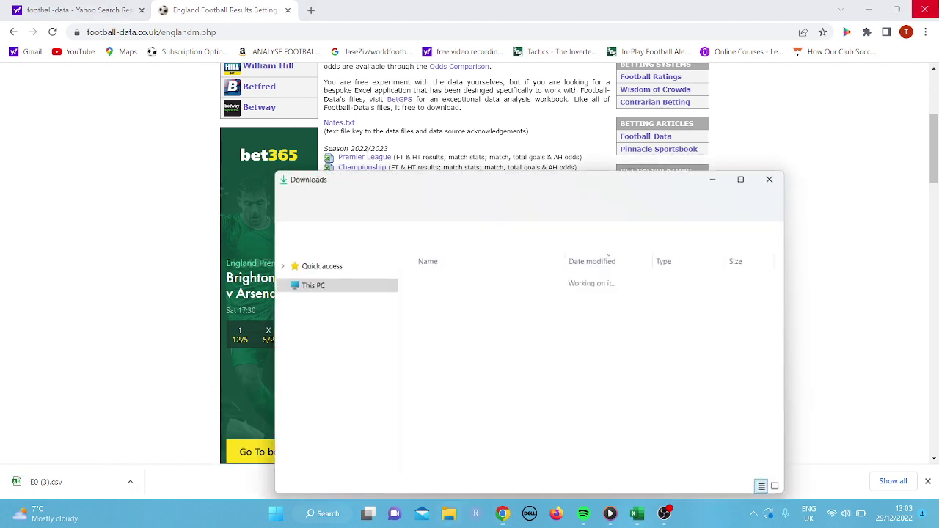
Step: Minimise the windows covering the desktop and move the downloaded E0 (3) file into the desktop's Leagues folder
{"action": "left_click", "coordinate": [868, 10]}
{"action": "left_click", "coordinate": [868, 15]}
{"action": "left_click", "coordinate": [866, 15]}
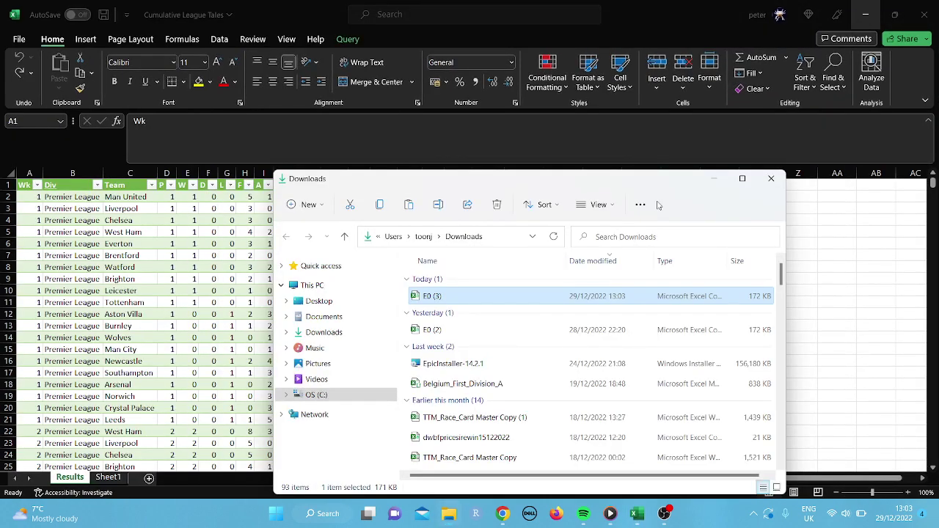
{"action": "left_click", "coordinate": [865, 14]}
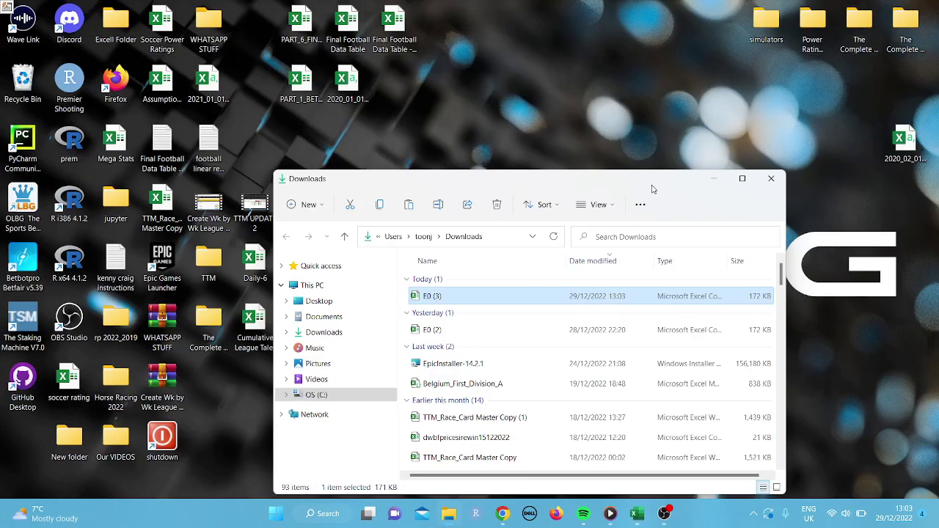
{"action": "left_click_drag", "start_coordinate": [654, 190], "coordinate": [319, 96]}
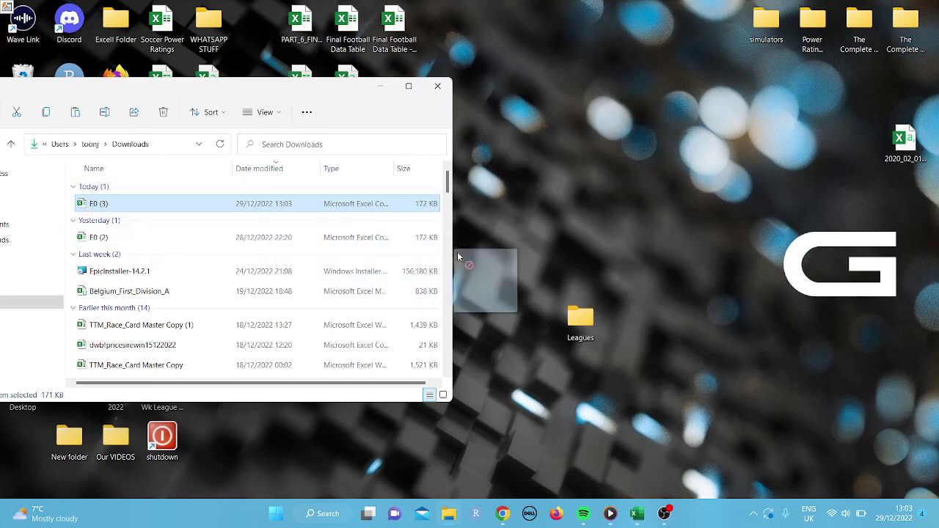
{"action": "left_click_drag", "start_coordinate": [461, 264], "coordinate": [566, 305]}
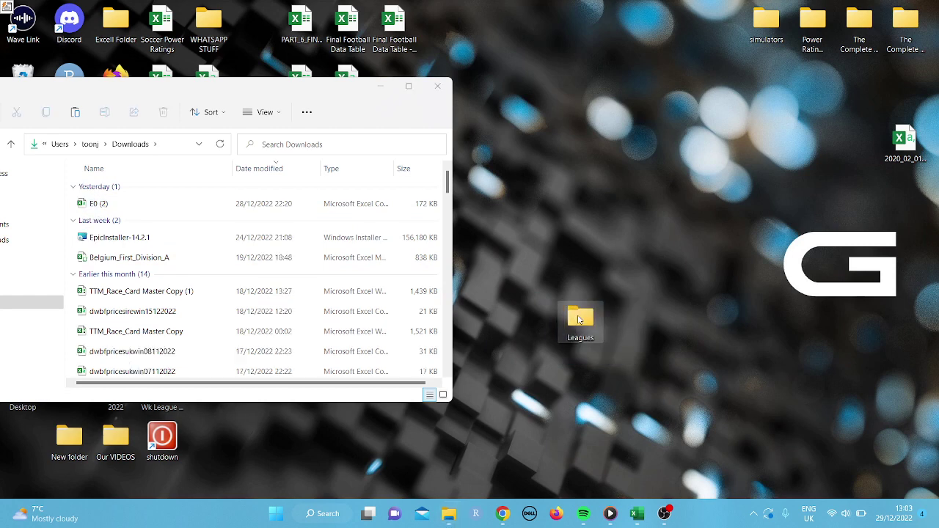
Step: Check the content of the Leagues folder, and close both the Leagues and Downloads windows
{"action": "double_click", "coordinate": [580, 320]}
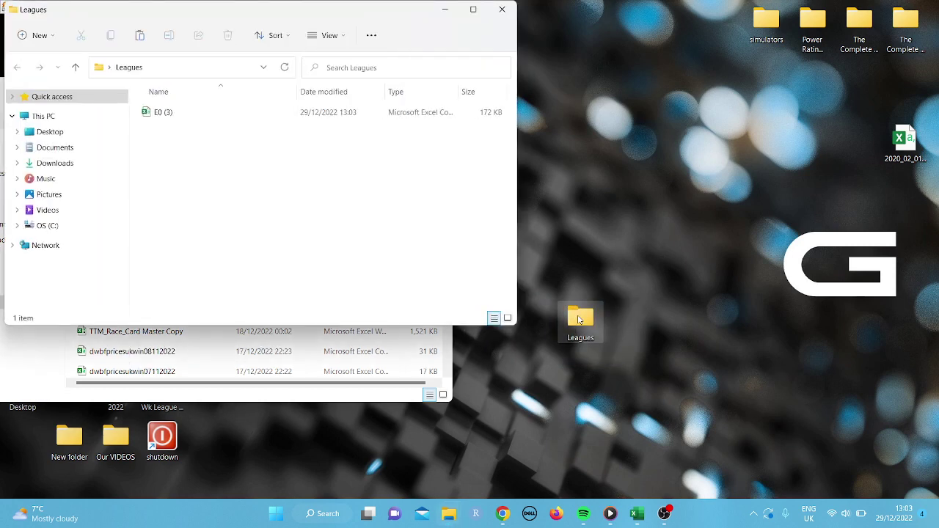
{"action": "left_click", "coordinate": [503, 10]}
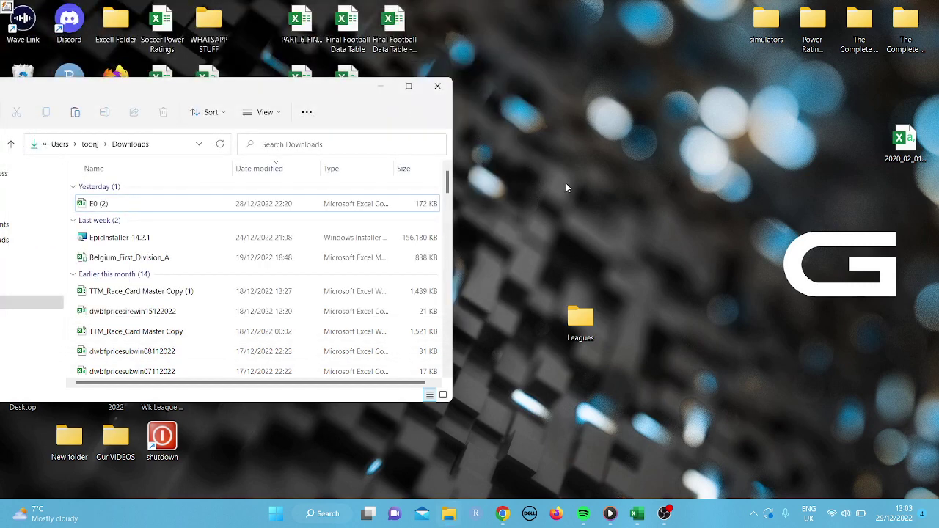
{"action": "left_click", "coordinate": [439, 88]}
{"action": "left_click", "coordinate": [576, 317]}
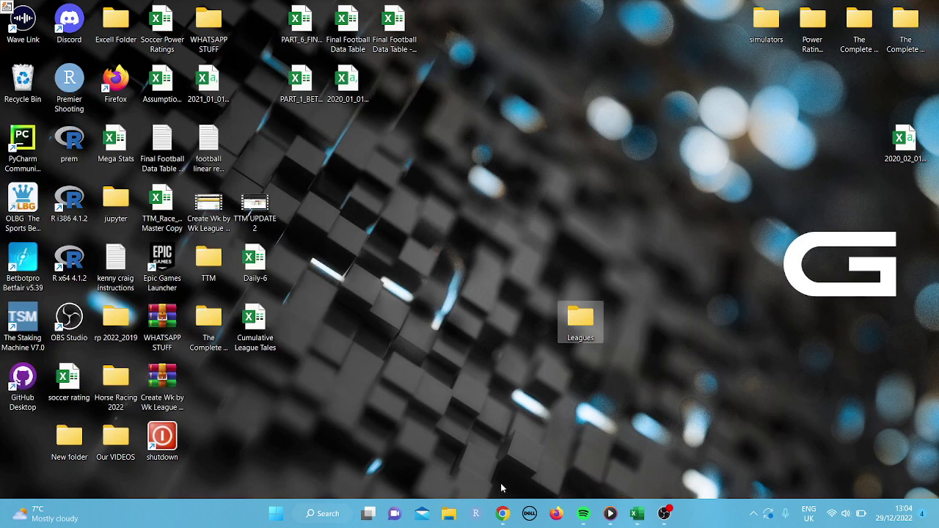
Step: Close the unused Book1 workbook and switch to the empty Book2 workbook in Excel
{"action": "mouse_move", "coordinate": [650, 517]}
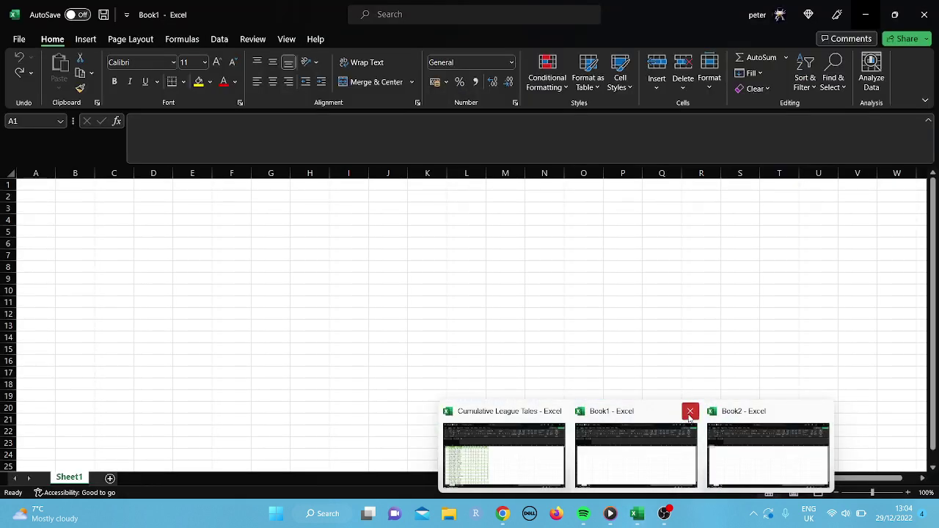
{"action": "left_click", "coordinate": [689, 414]}
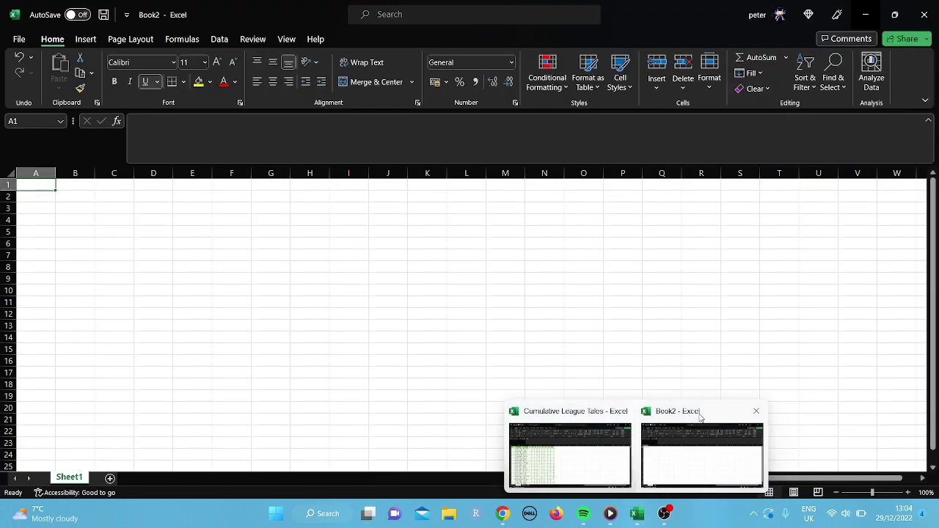
{"action": "left_click", "coordinate": [678, 414]}
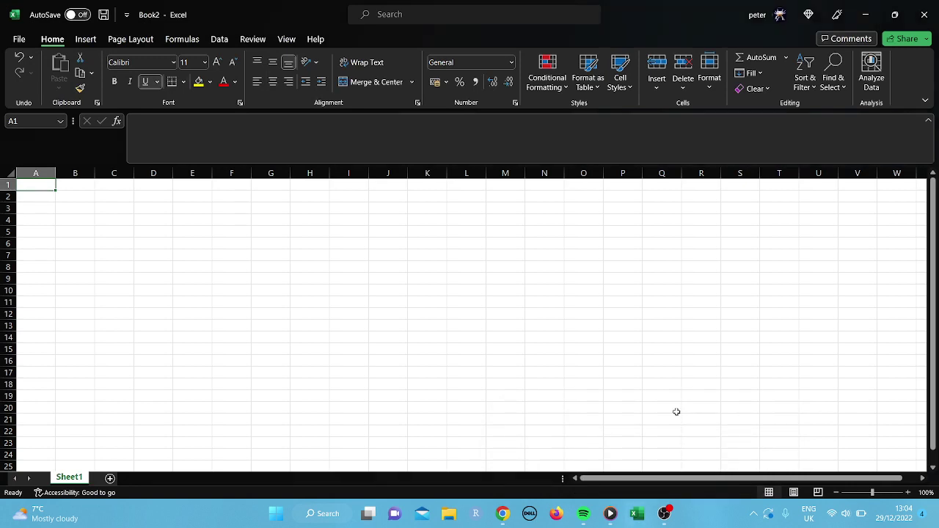
Step: Get data from the desktop's Leagues folder and open it for transformation in the Power Query Editor
{"action": "left_click", "coordinate": [214, 41]}
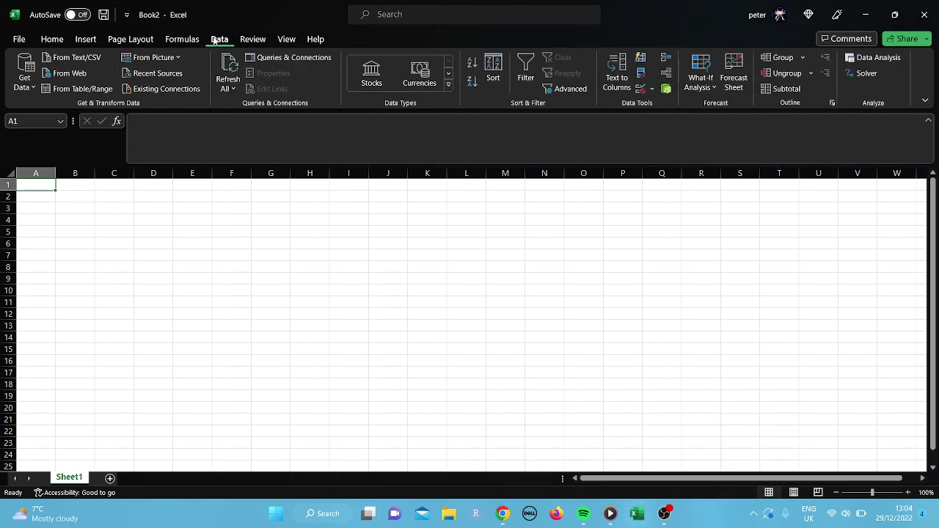
{"action": "left_click", "coordinate": [22, 87]}
{"action": "mouse_move", "coordinate": [110, 109]}
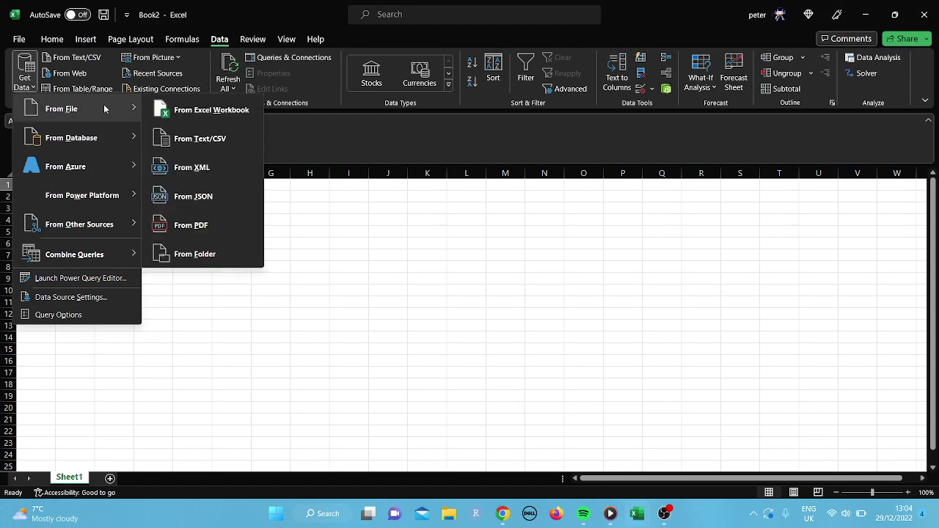
{"action": "left_click", "coordinate": [194, 254]}
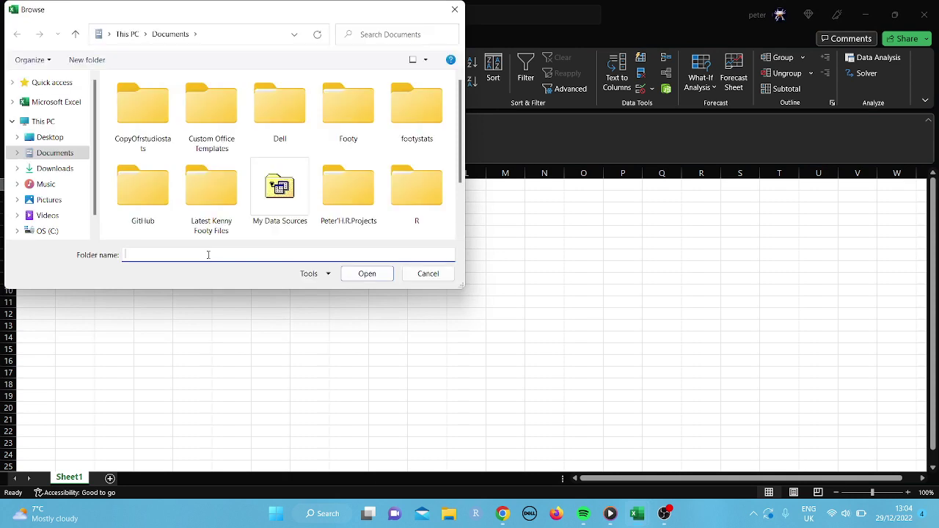
{"action": "left_click", "coordinate": [50, 137]}
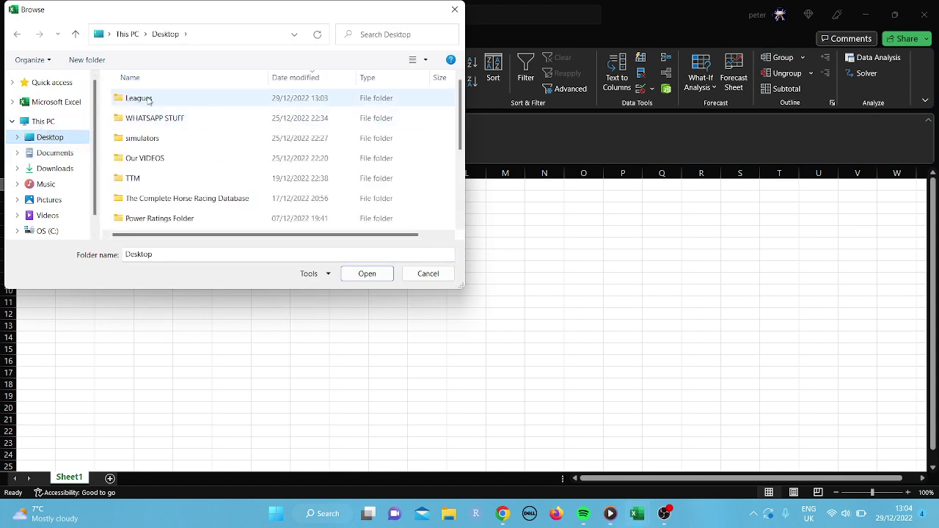
{"action": "double_click", "coordinate": [139, 98]}
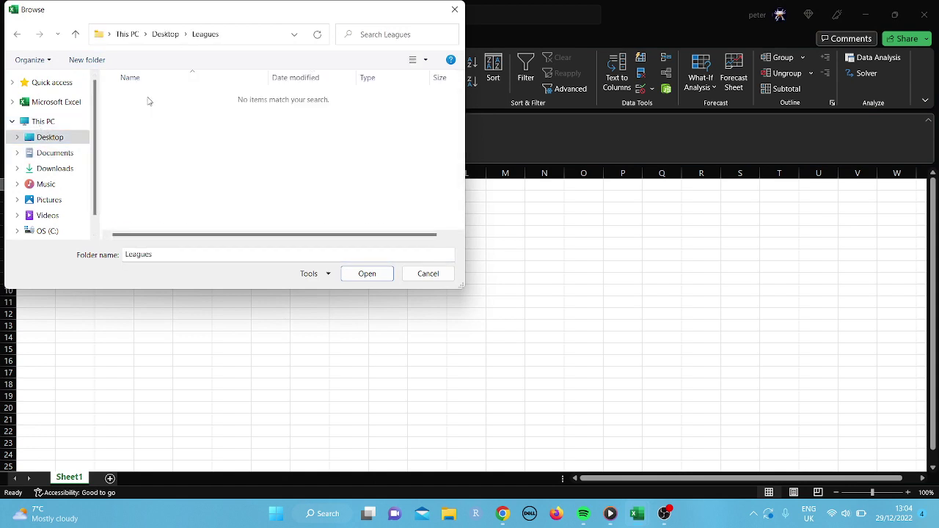
{"action": "left_click", "coordinate": [379, 278]}
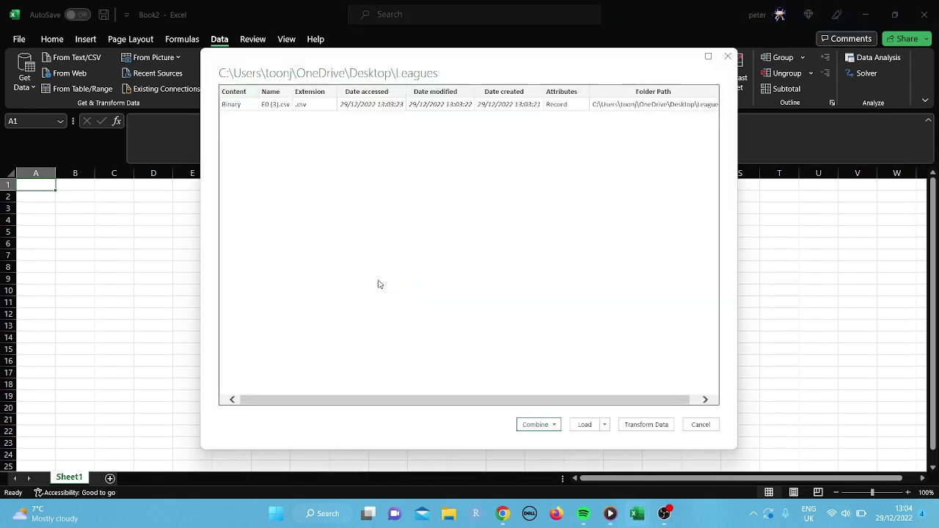
{"action": "left_click", "coordinate": [654, 433]}
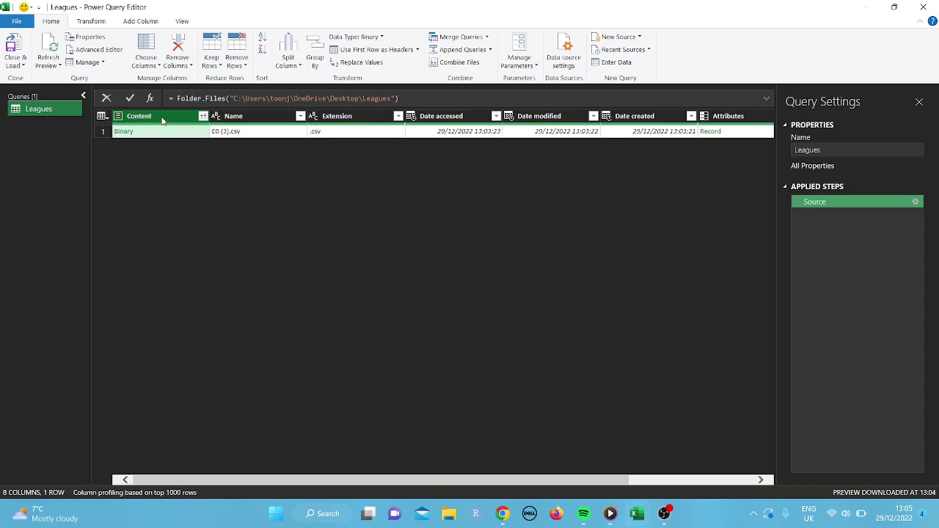
Step: Remove all columns except Content and combine the folder's files, using the first file as sample and comma as delimiter
{"action": "right_click", "coordinate": [163, 119]}
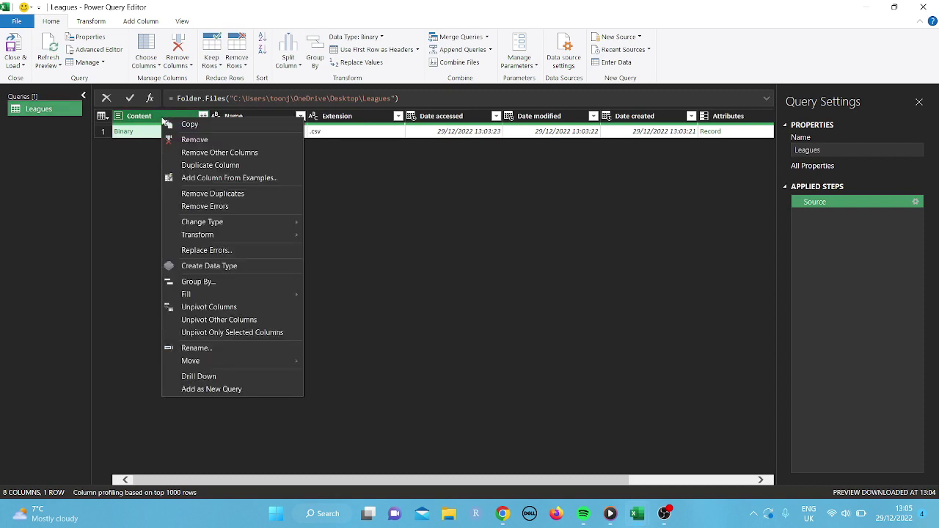
{"action": "left_click", "coordinate": [191, 152]}
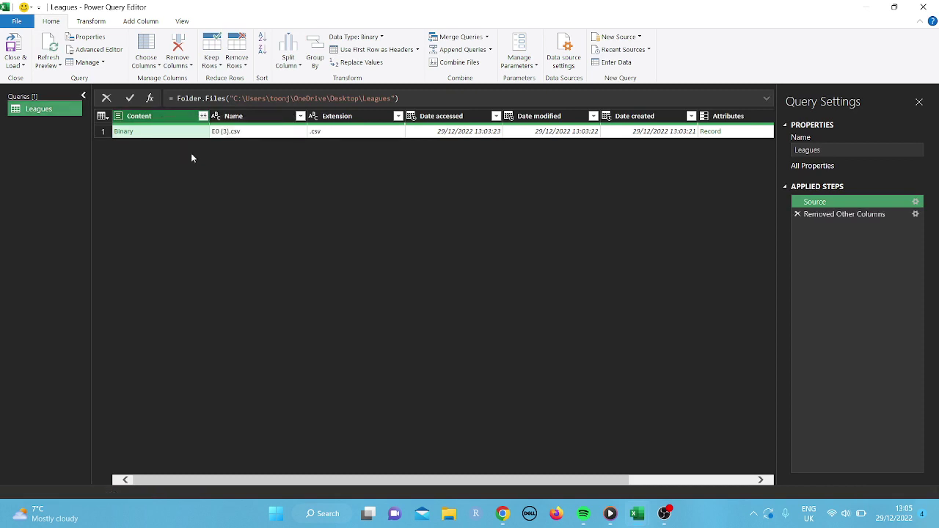
{"action": "left_click", "coordinate": [203, 117]}
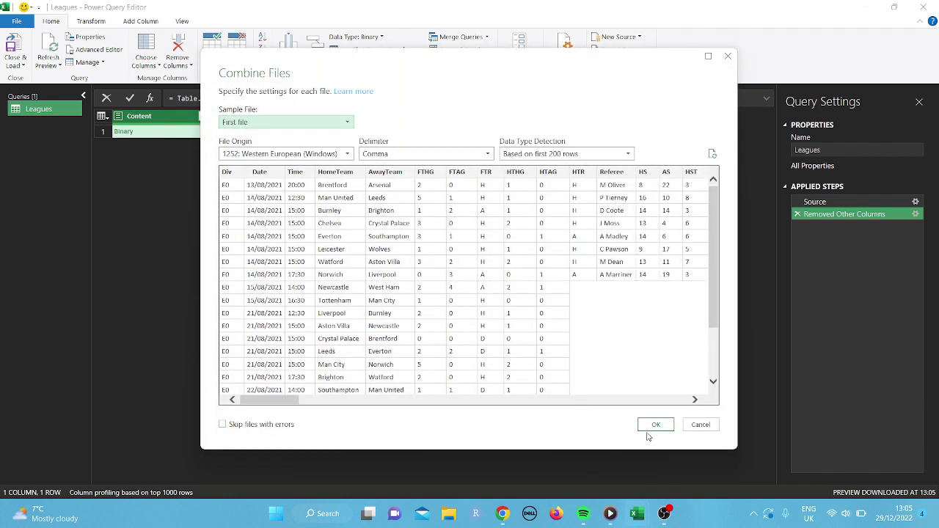
{"action": "left_click", "coordinate": [655, 426]}
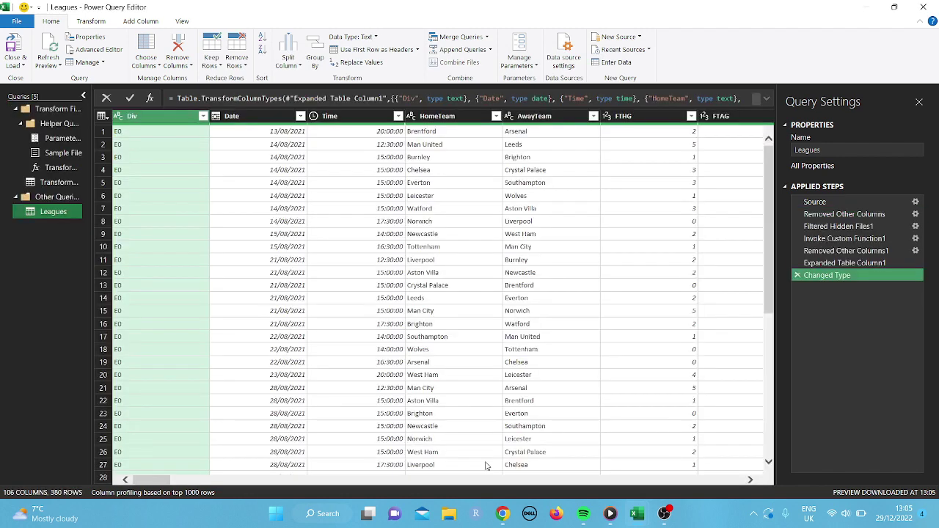
Step: Look through the columns of the combined Leagues query, from the match details across to the betting odds
{"action": "left_click_drag", "start_coordinate": [148, 484], "coordinate": [185, 485]}
{"action": "left_click_drag", "start_coordinate": [244, 487], "coordinate": [151, 482]}
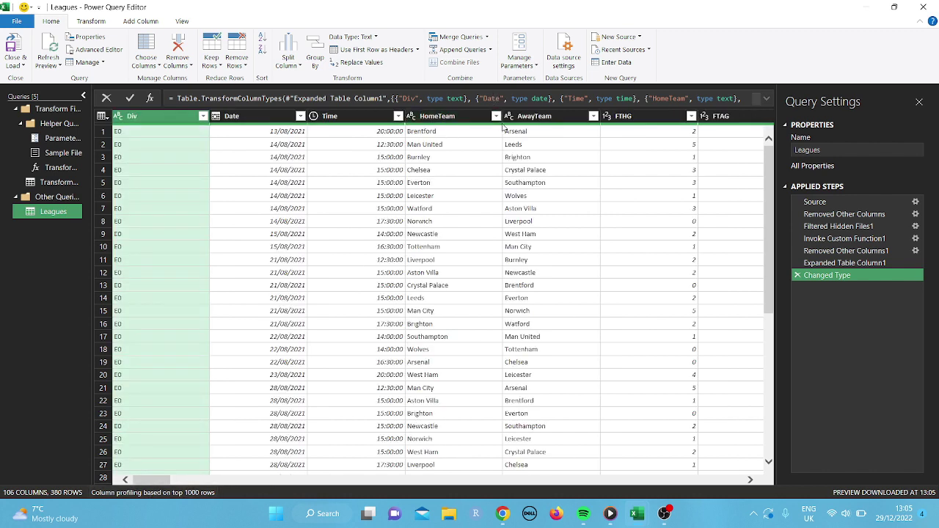
{"action": "left_click", "coordinate": [449, 482]}
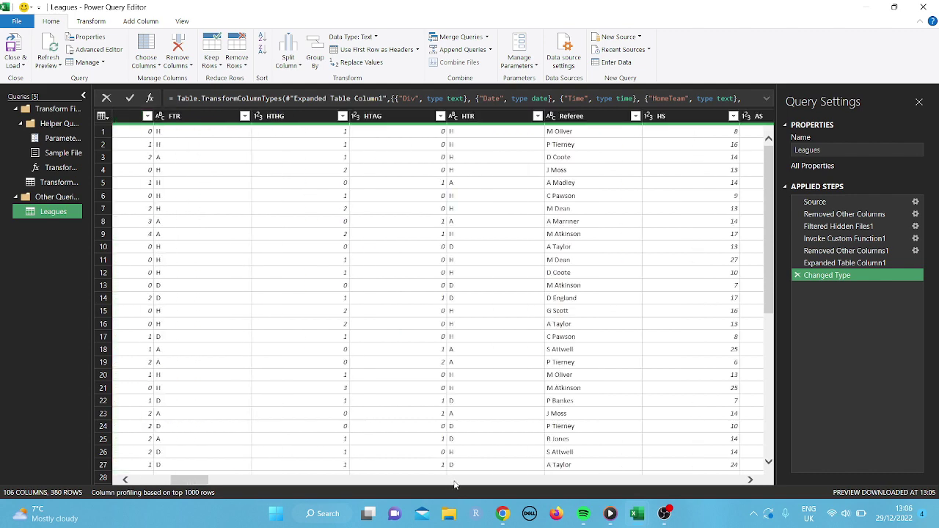
{"action": "left_click", "coordinate": [453, 485]}
{"action": "left_click", "coordinate": [454, 485]}
{"action": "left_click", "coordinate": [454, 484]}
{"action": "left_click", "coordinate": [454, 484]}
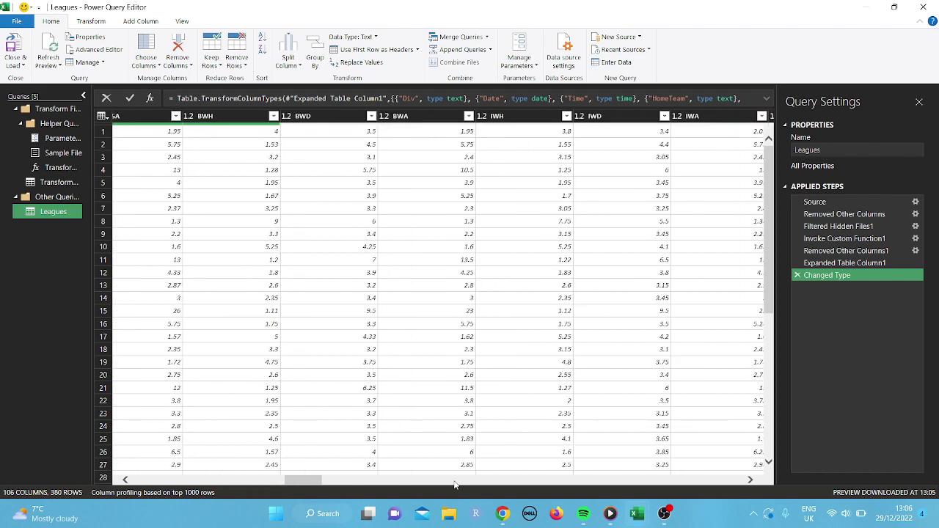
Step: Remove all other columns except the range from HTHG to AvgCAHA in the Leagues query
{"action": "left_click_drag", "start_coordinate": [308, 485], "coordinate": [748, 480]}
{"action": "left_click", "coordinate": [737, 117]}
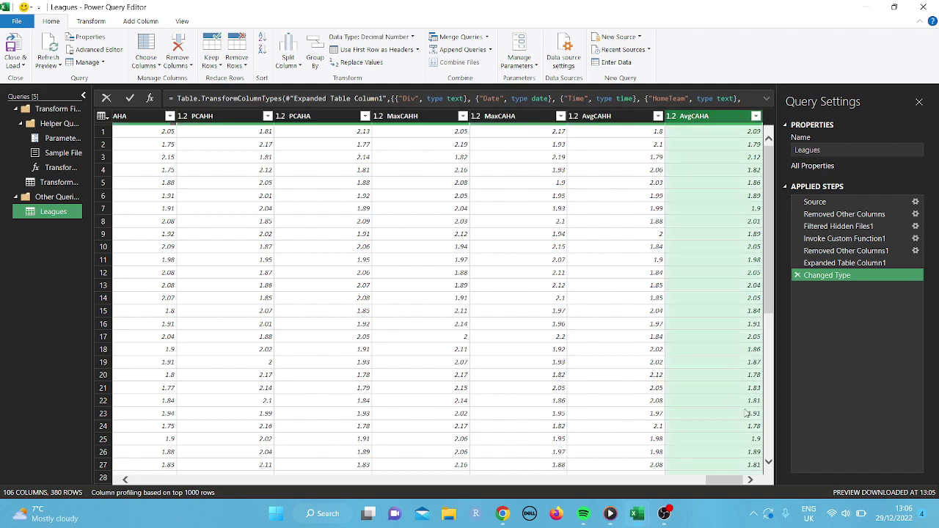
{"action": "left_click_drag", "start_coordinate": [725, 481], "coordinate": [185, 488]}
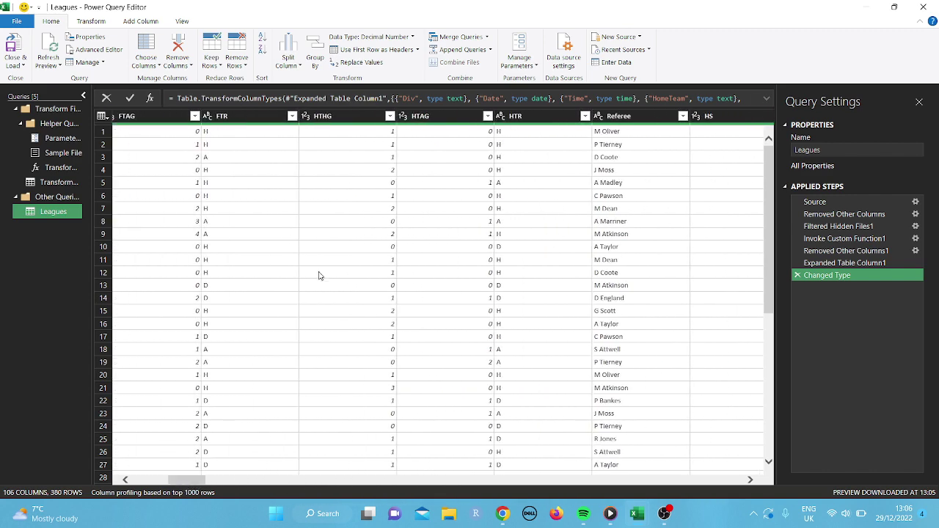
{"action": "left_click", "coordinate": [345, 119]}
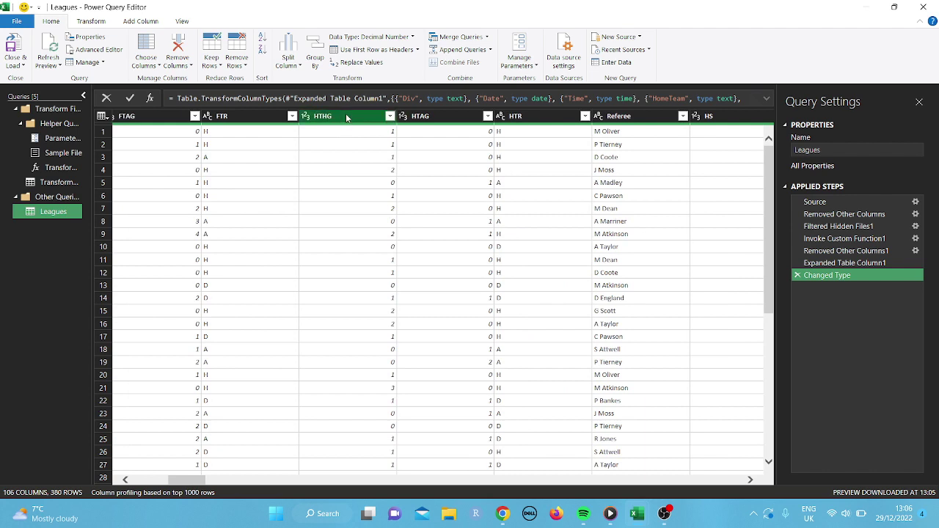
{"action": "key", "text": "ctrl+shift+End"}
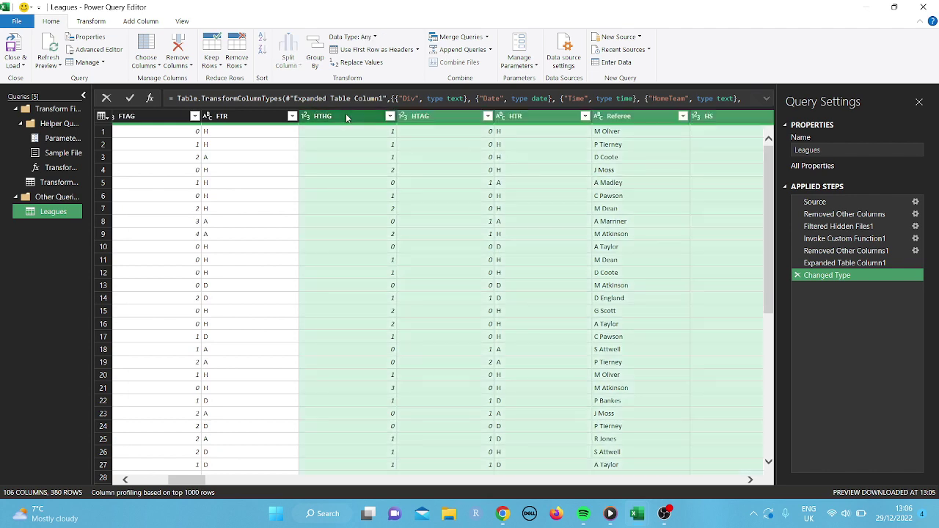
{"action": "right_click", "coordinate": [346, 114]}
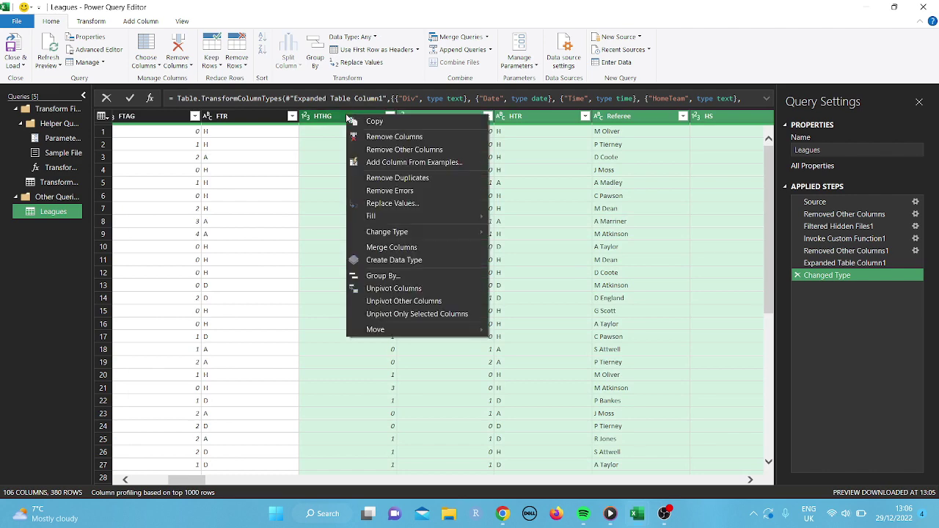
{"action": "left_click", "coordinate": [376, 151]}
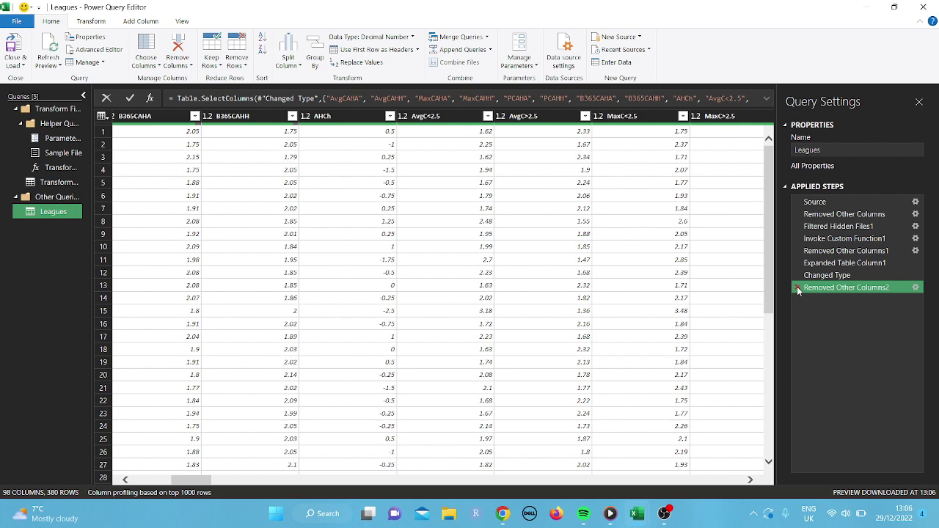
Step: Delete the applied step that removed the other columns from the Leagues query
{"action": "scroll", "coordinate": [238, 458], "scroll_direction": "right", "scroll_amount": 1}
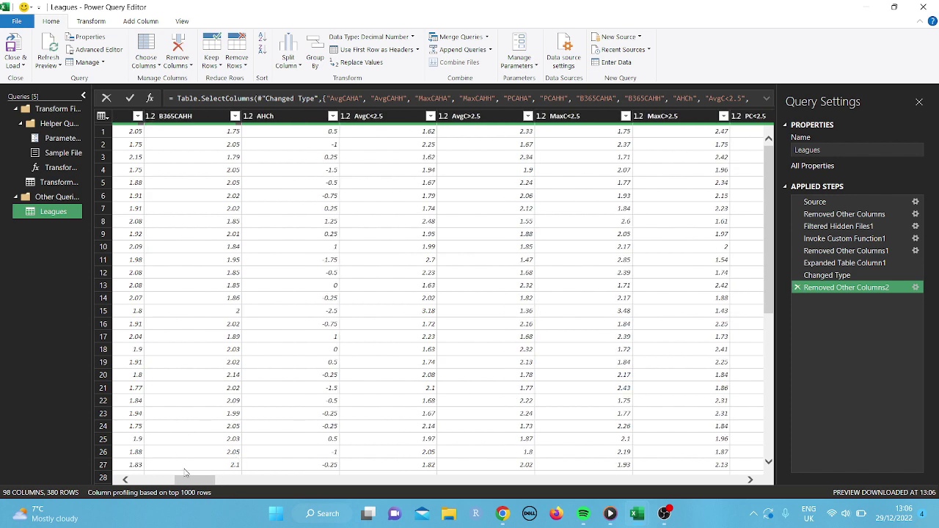
{"action": "left_click_drag", "start_coordinate": [194, 479], "coordinate": [152, 483]}
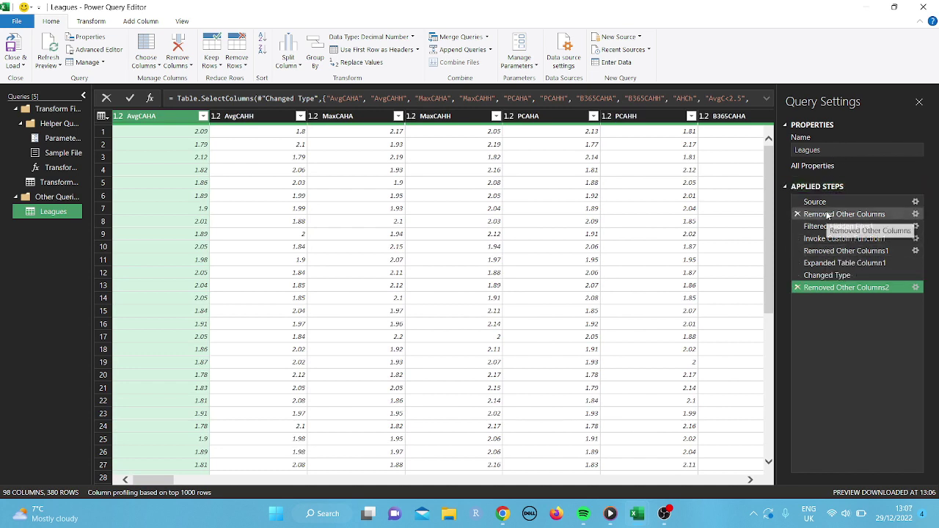
{"action": "left_click", "coordinate": [798, 286]}
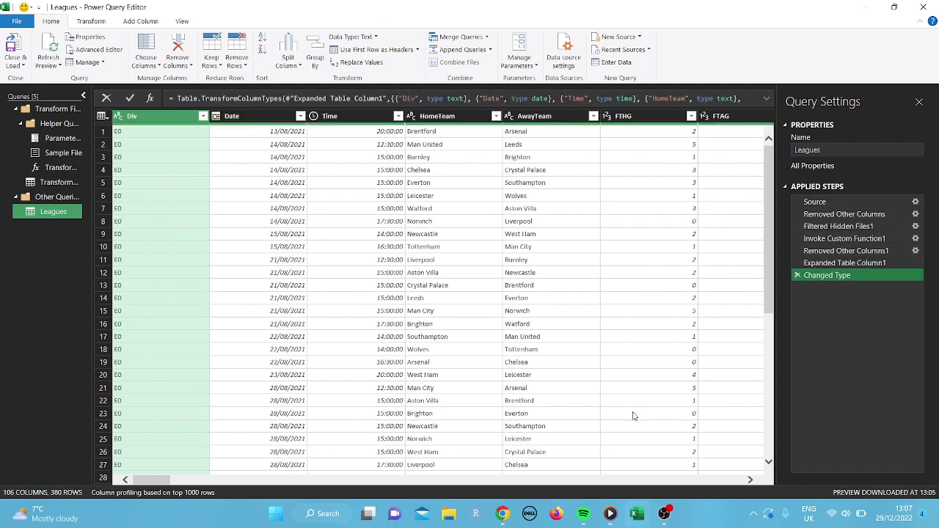
Step: Remove all columns from HTHG through the last column, AvgCAHA, from the Leagues query
{"action": "left_click_drag", "start_coordinate": [165, 480], "coordinate": [195, 480]}
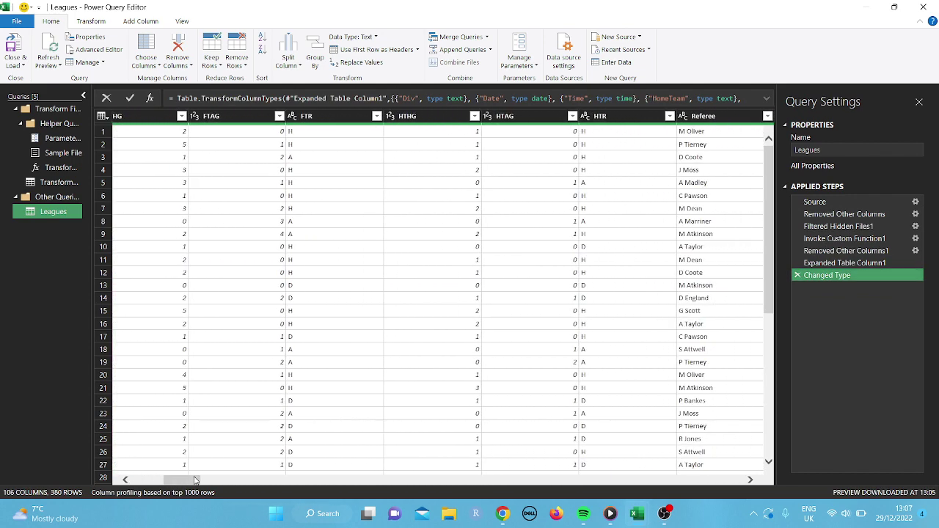
{"action": "left_click", "coordinate": [421, 119]}
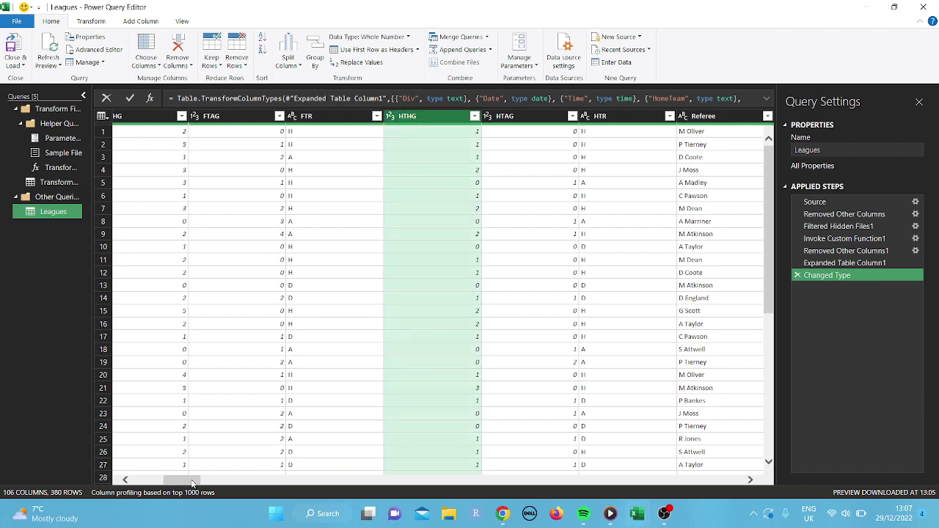
{"action": "left_click_drag", "start_coordinate": [193, 482], "coordinate": [788, 496]}
{"action": "left_click", "coordinate": [705, 118]}
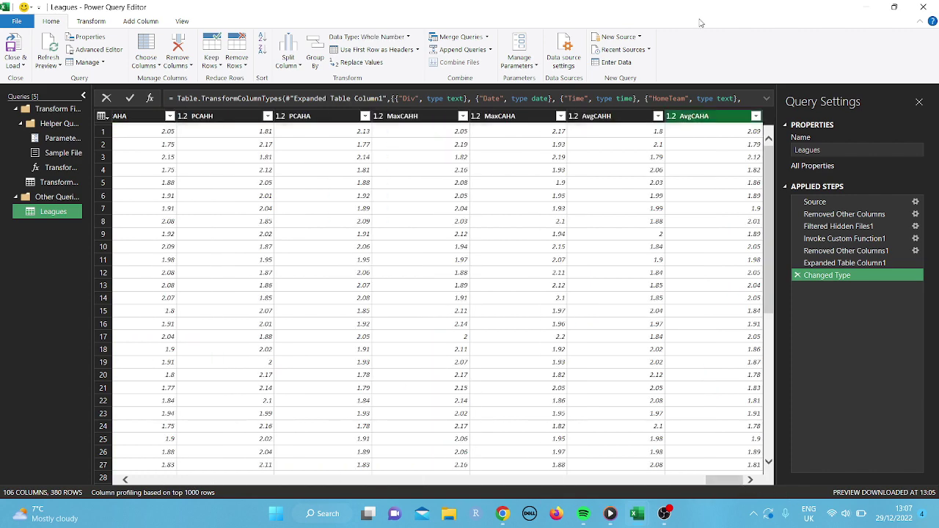
{"action": "left_click", "coordinate": [723, 116], "text": "shift"}
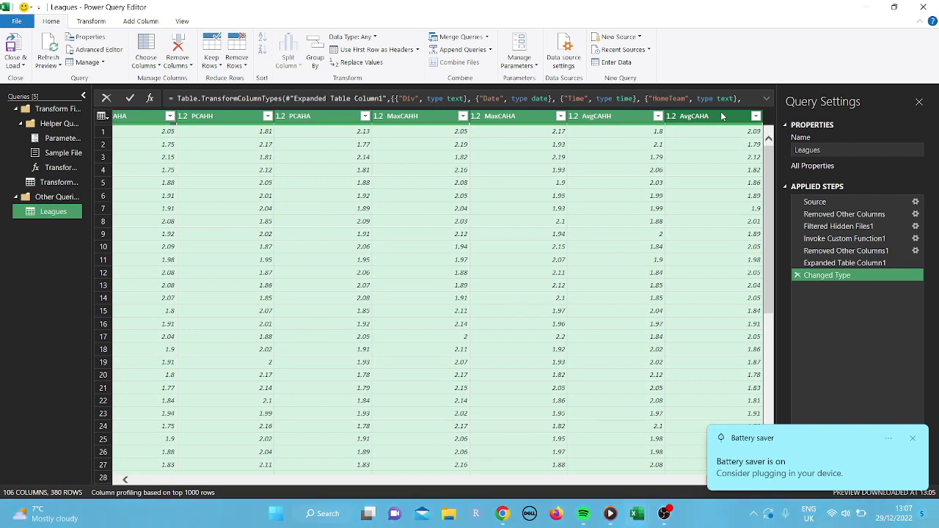
{"action": "right_click", "coordinate": [722, 116]}
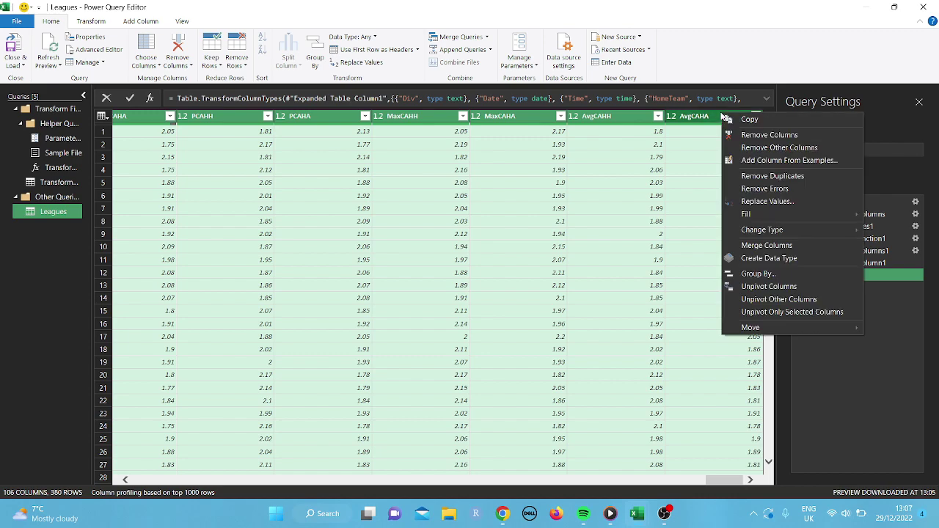
{"action": "left_click", "coordinate": [756, 137]}
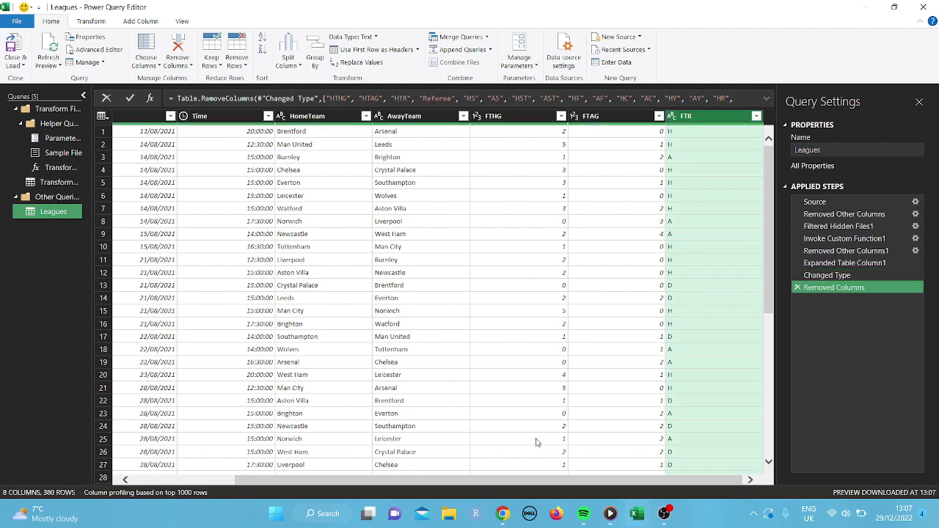
Step: Remove the Time column from the Leagues query
{"action": "left_click_drag", "start_coordinate": [519, 479], "coordinate": [146, 477]}
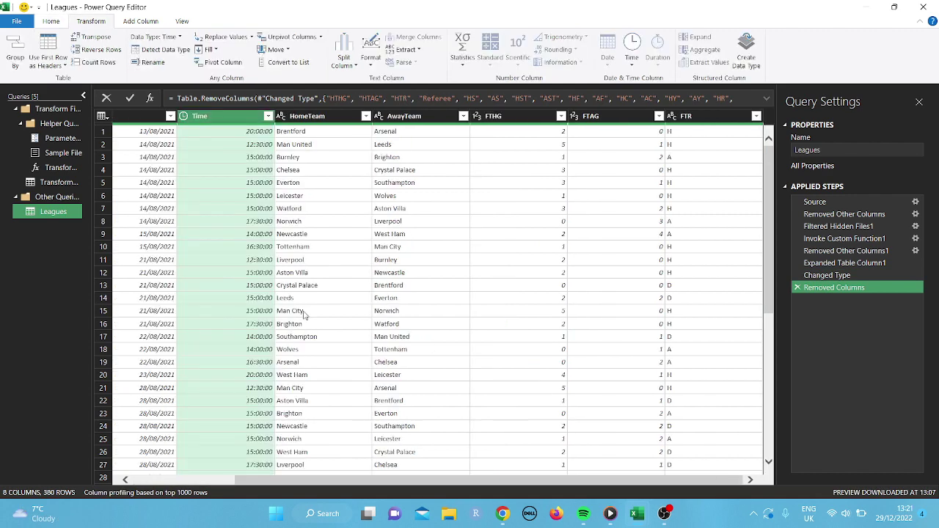
{"action": "right_click", "coordinate": [235, 121]}
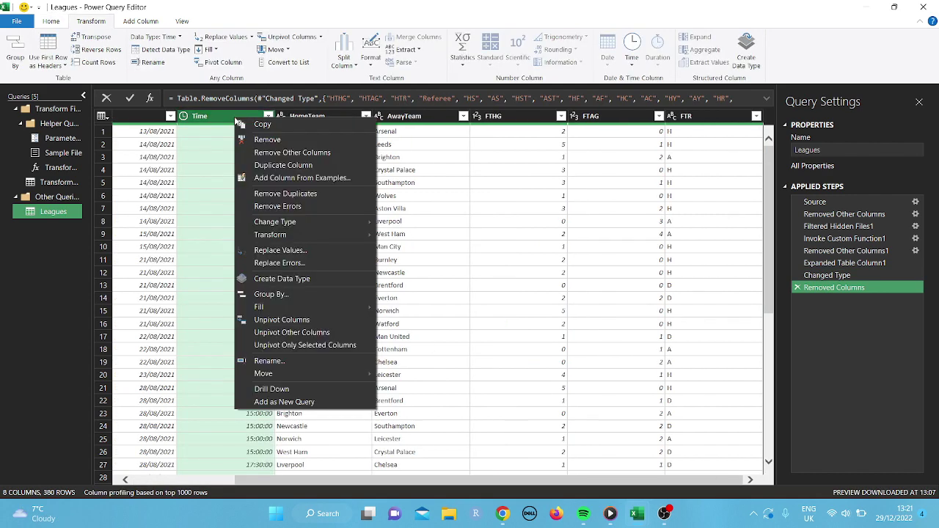
{"action": "left_click", "coordinate": [258, 140]}
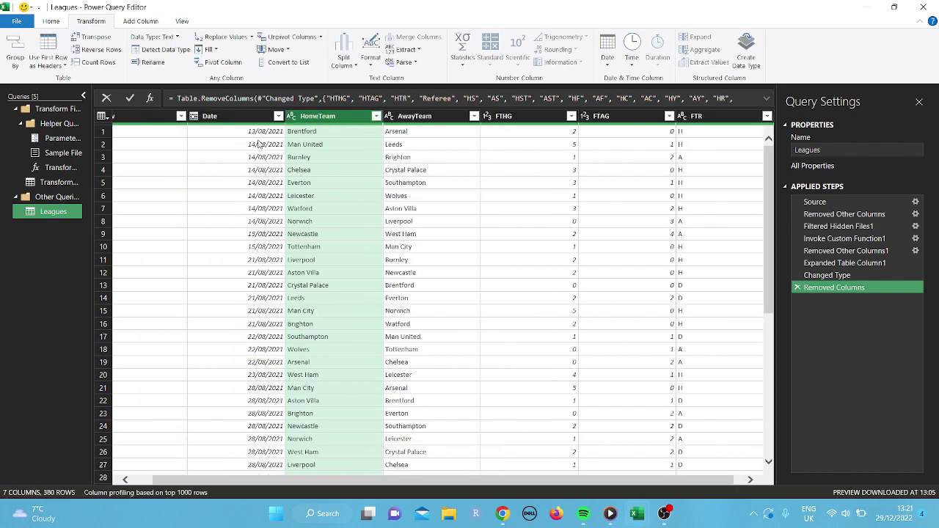
Step: Rename the HomeTeam column to home and the AwayTeam column to away
{"action": "left_click_drag", "start_coordinate": [540, 482], "coordinate": [404, 482]}
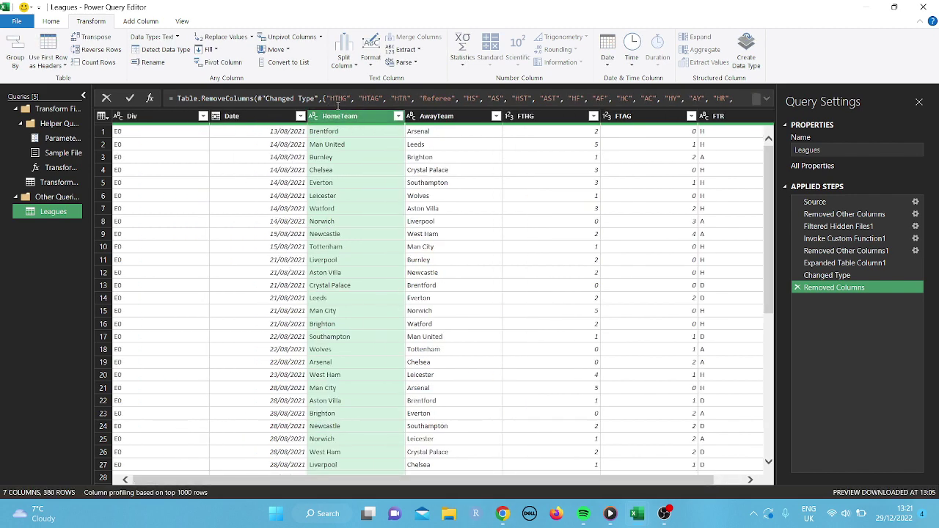
{"action": "double_click", "coordinate": [364, 116]}
{"action": "key", "text": "BackSpace"}
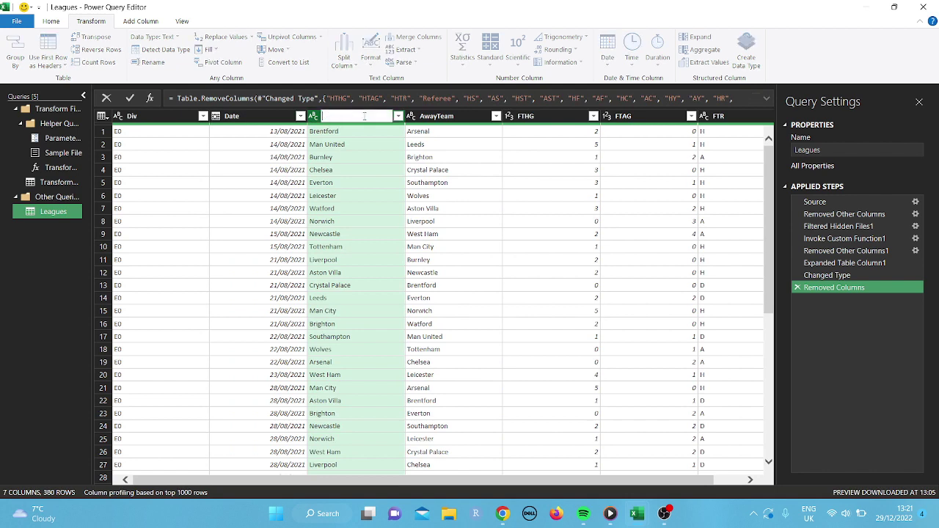
{"action": "type", "text": "home"}
{"action": "key", "text": "Return"}
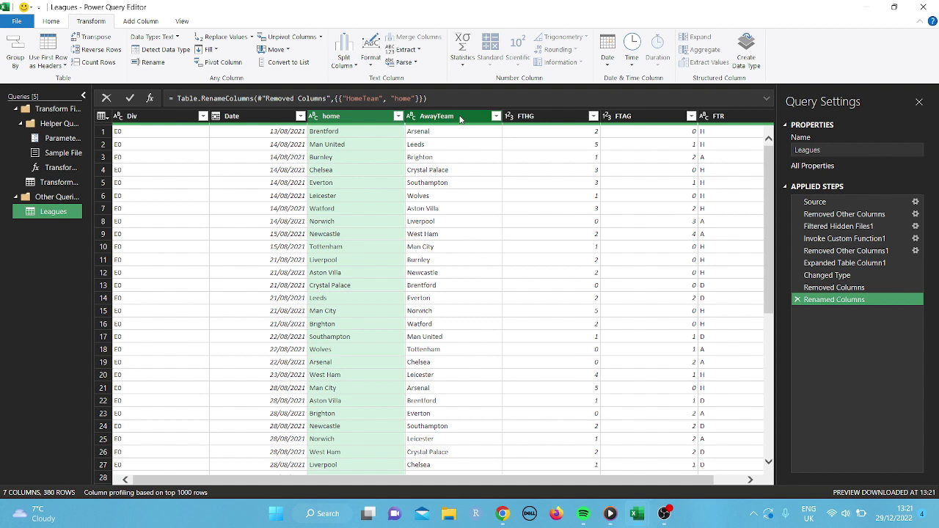
{"action": "double_click", "coordinate": [460, 117]}
{"action": "key", "text": "BackSpace"}
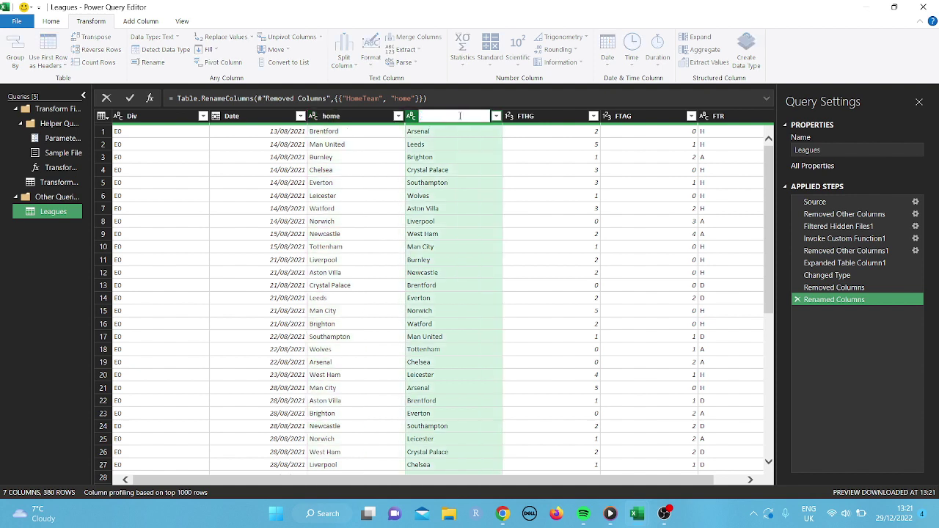
{"action": "type", "text": "away"}
{"action": "key", "text": "Return"}
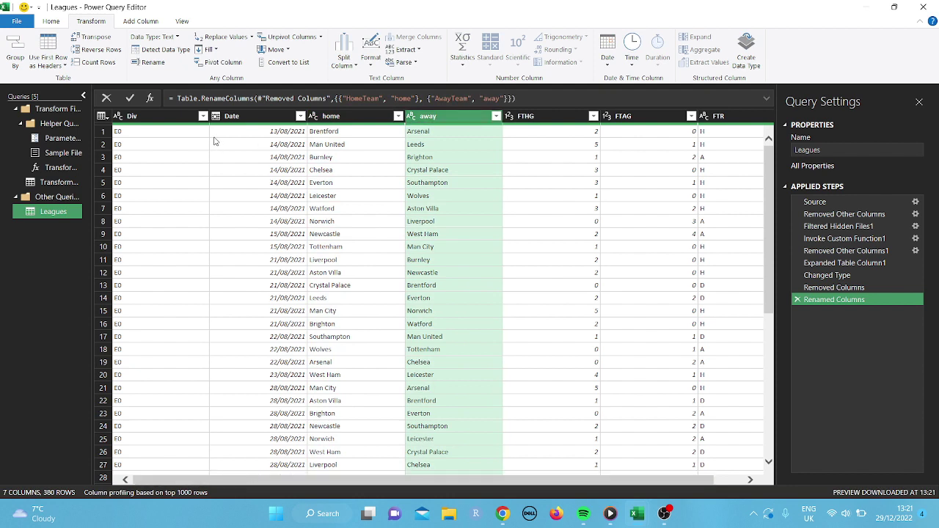
Step: Replace the value E0 with Premier League in the Div column
{"action": "left_click", "coordinate": [163, 117]}
{"action": "right_click", "coordinate": [164, 118]}
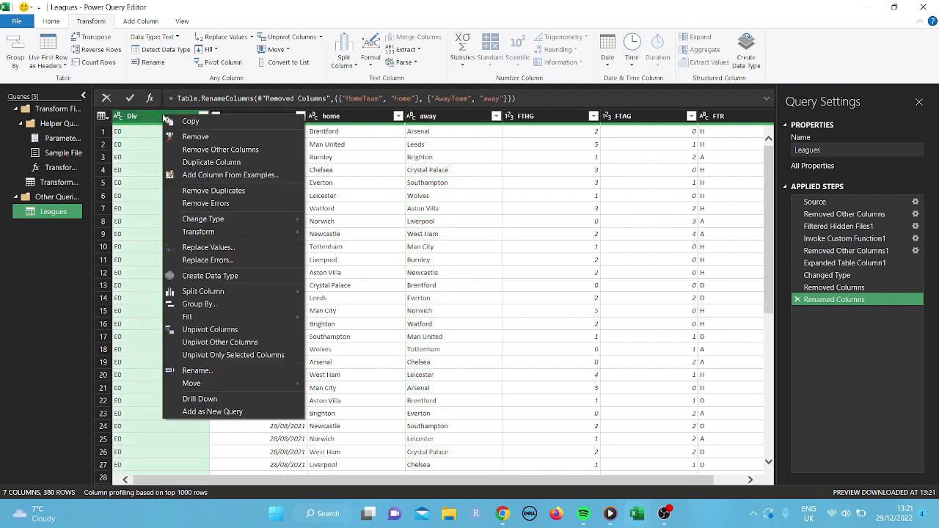
{"action": "left_click", "coordinate": [211, 253]}
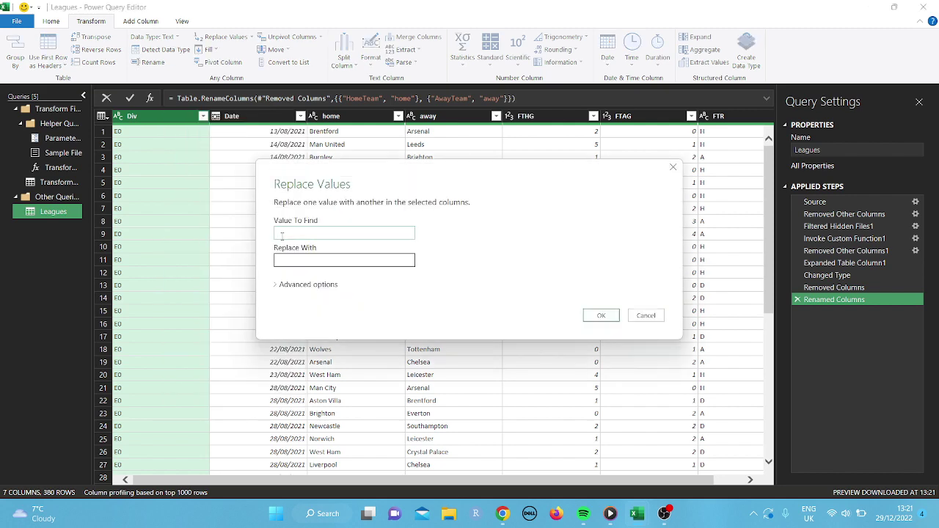
{"action": "type", "text": "E0"}
{"action": "left_click", "coordinate": [294, 261]}
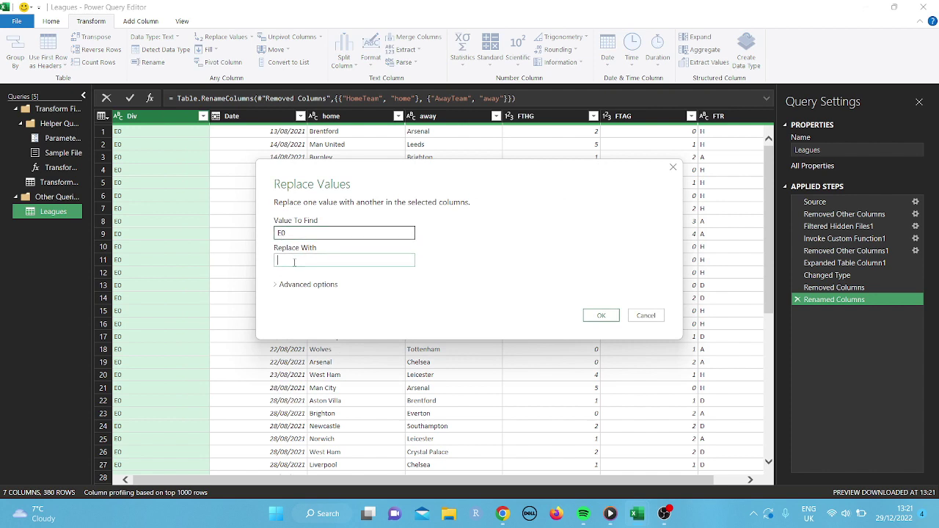
{"action": "type", "text": "Premier League"}
{"action": "key", "text": "Return"}
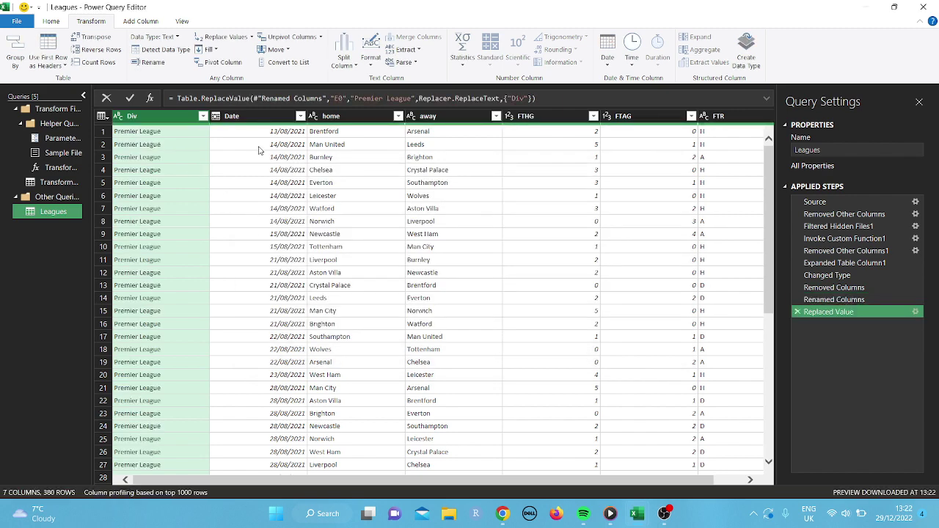
Step: Sort the match rows by the Date column in ascending order
{"action": "left_click", "coordinate": [301, 116]}
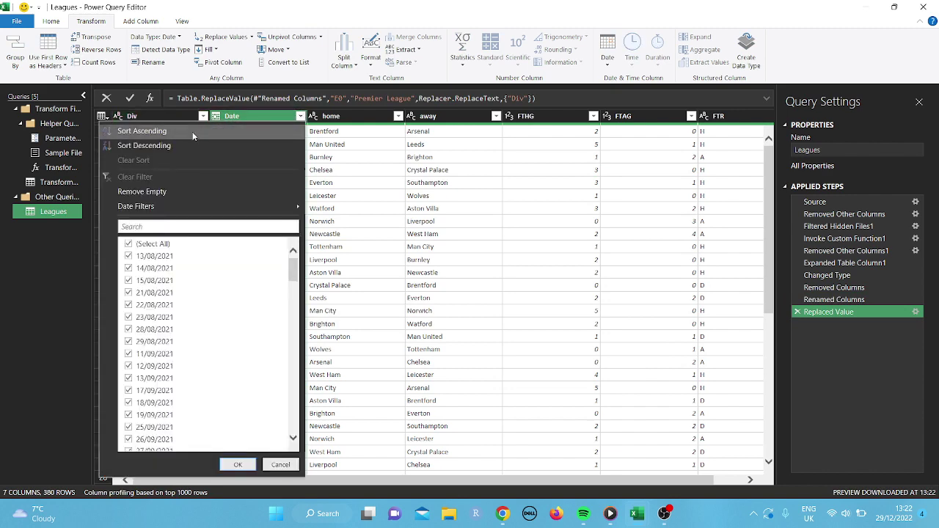
{"action": "left_click", "coordinate": [192, 132]}
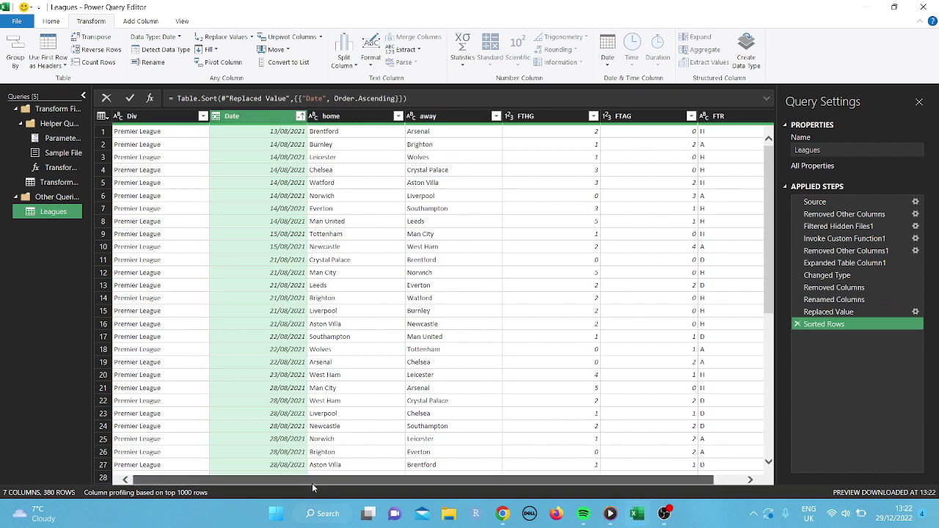
{"action": "left_click_drag", "start_coordinate": [312, 483], "coordinate": [333, 484]}
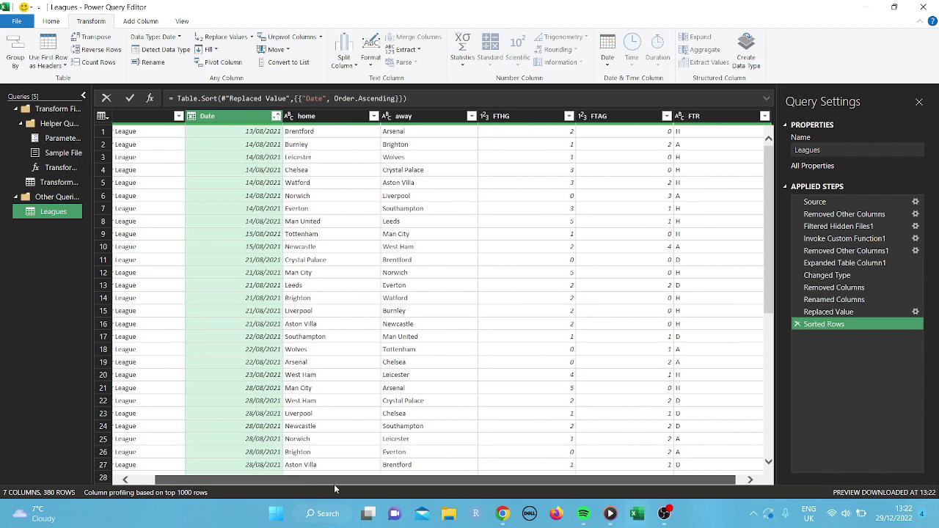
{"action": "left_click", "coordinate": [356, 117]}
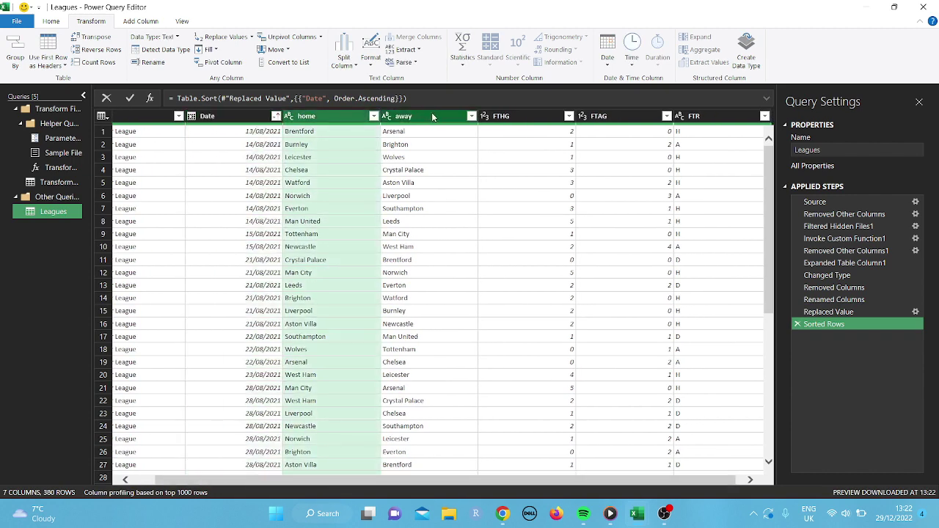
{"action": "left_click", "coordinate": [520, 119], "text": "ctrl"}
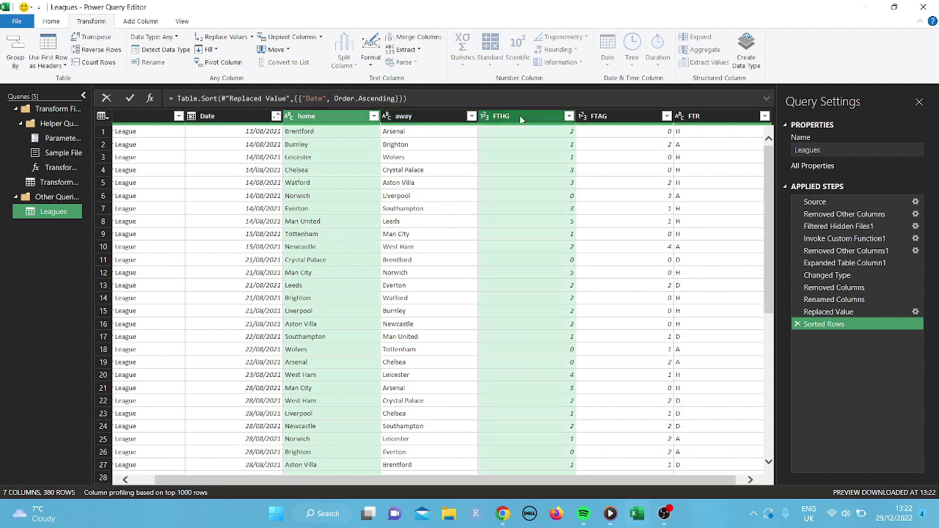
{"action": "right_click", "coordinate": [520, 118]}
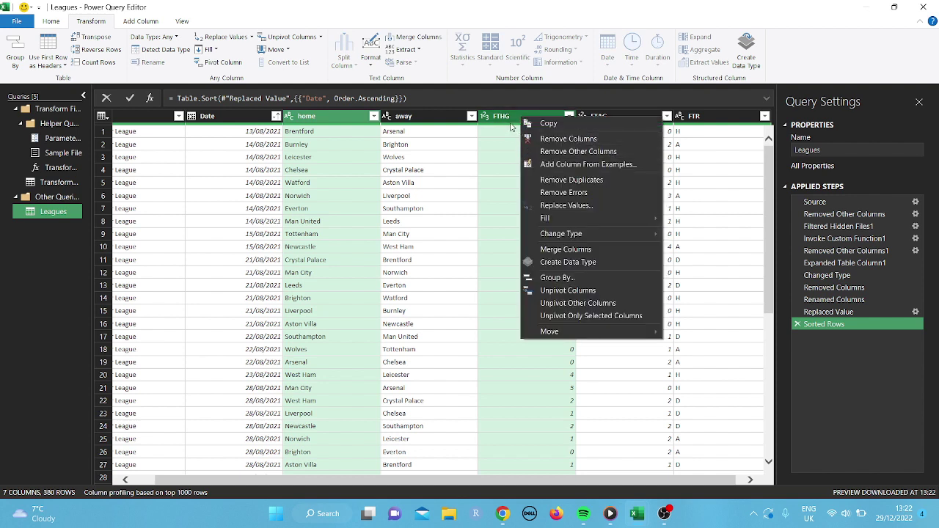
{"action": "right_click", "coordinate": [505, 116]}
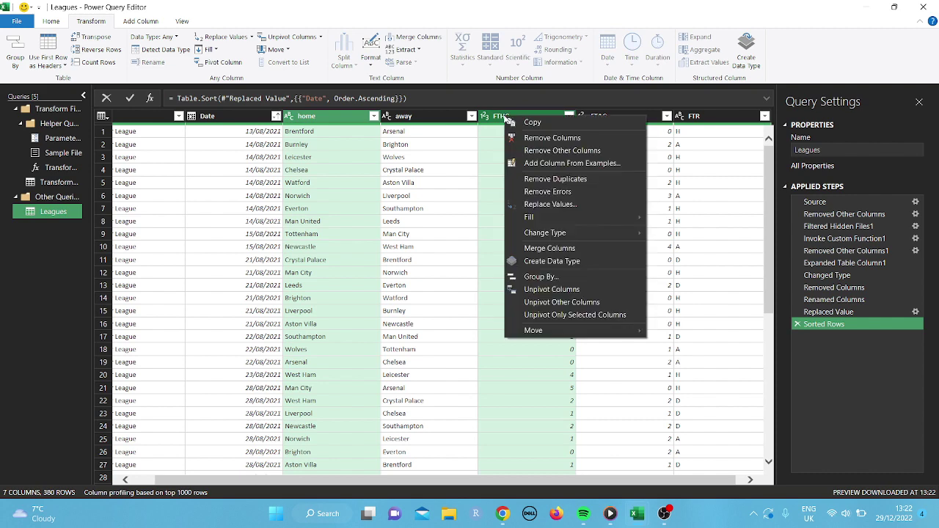
{"action": "key", "text": "Escape"}
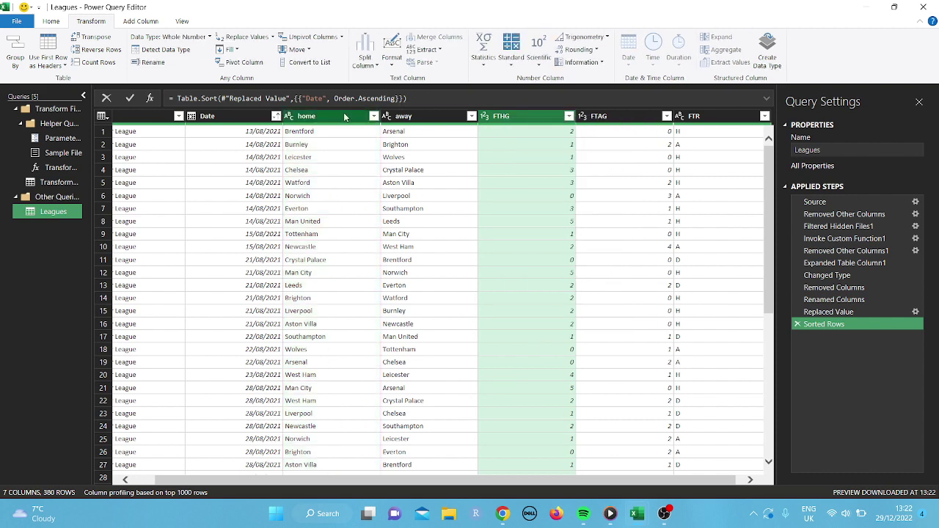
Step: Duplicate the home column and the FTHG column in the Leagues query
{"action": "left_click", "coordinate": [345, 117]}
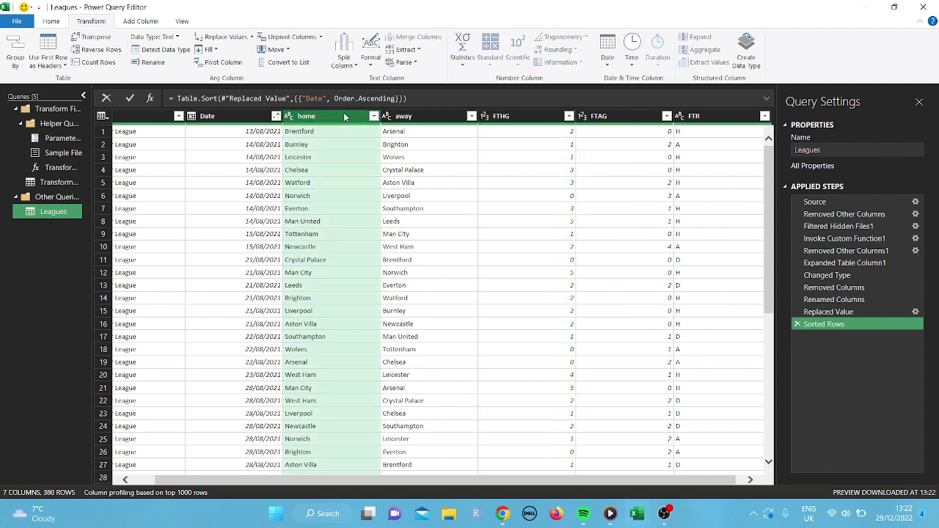
{"action": "right_click", "coordinate": [345, 117]}
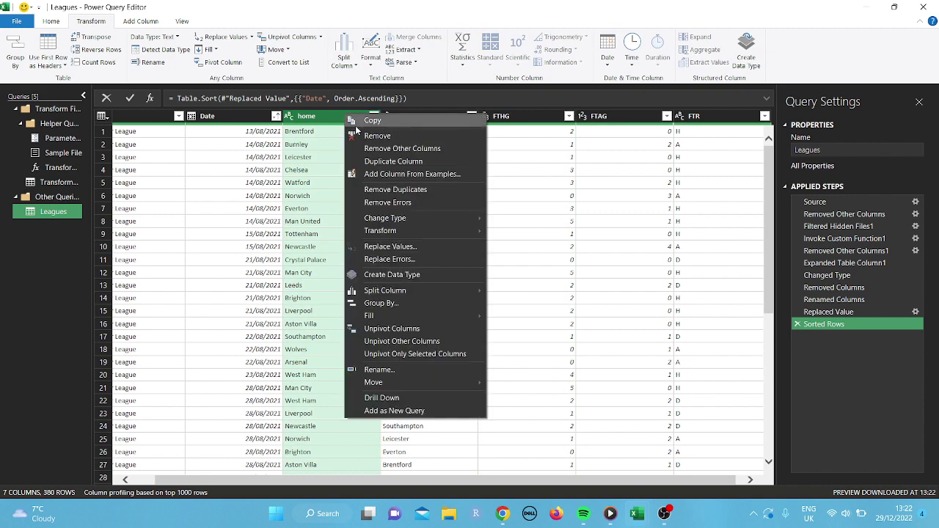
{"action": "left_click", "coordinate": [376, 162]}
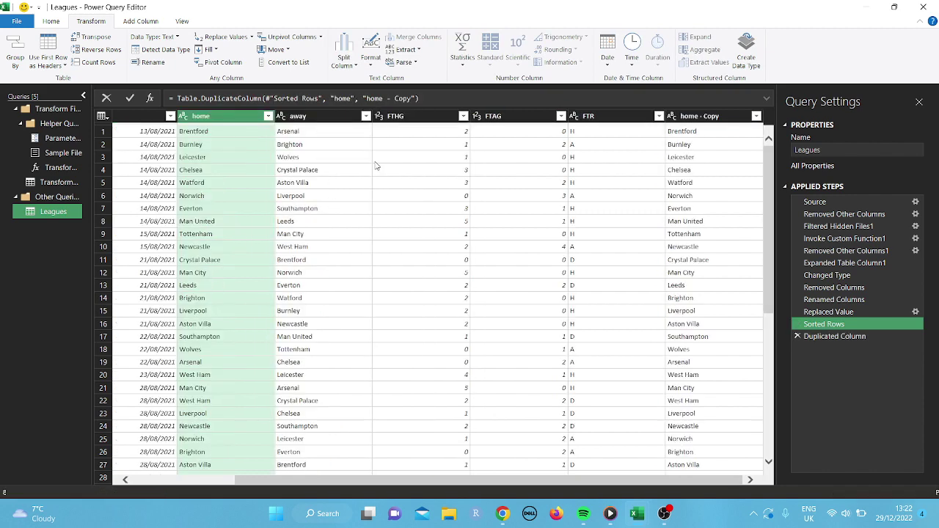
{"action": "left_click", "coordinate": [405, 116]}
{"action": "right_click", "coordinate": [405, 116]}
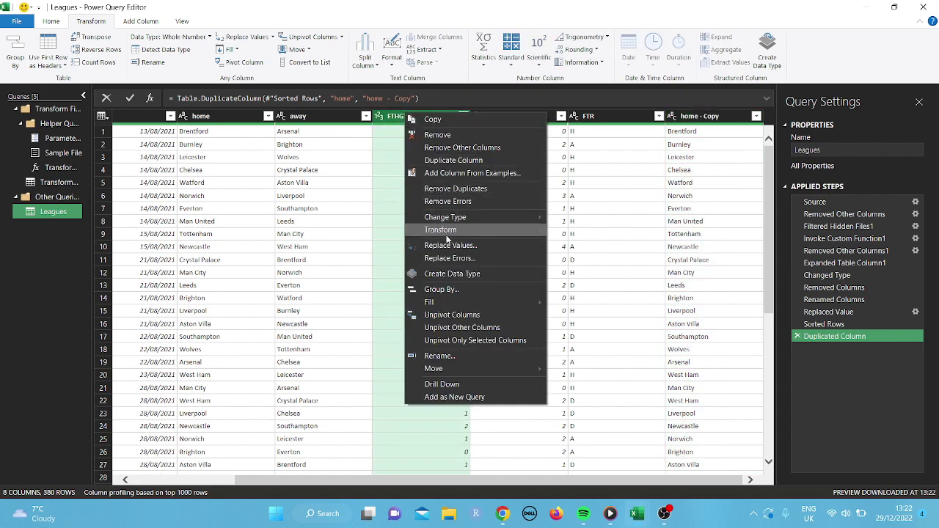
{"action": "left_click", "coordinate": [460, 160]}
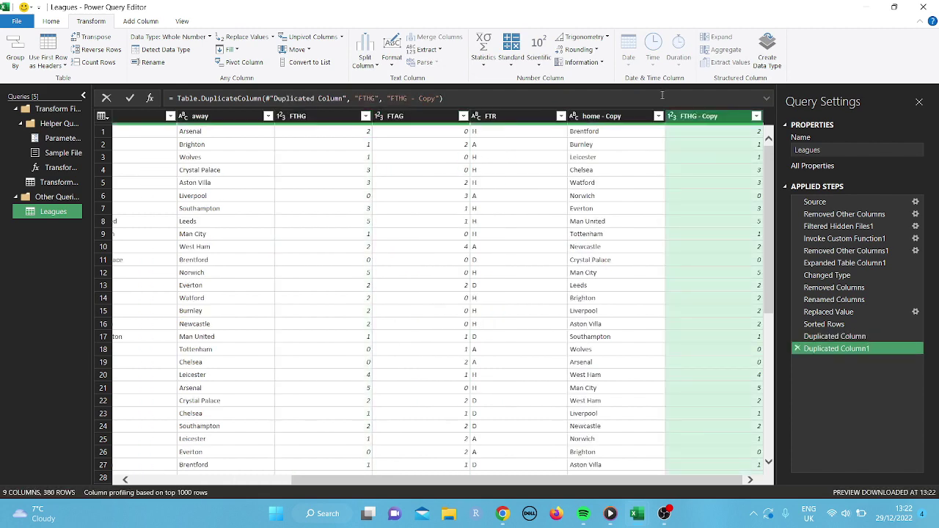
Step: Merge the home - Copy and FTHG - Copy columns, in that order, with a space separator into a column named h
{"action": "left_click", "coordinate": [621, 117], "text": "ctrl"}
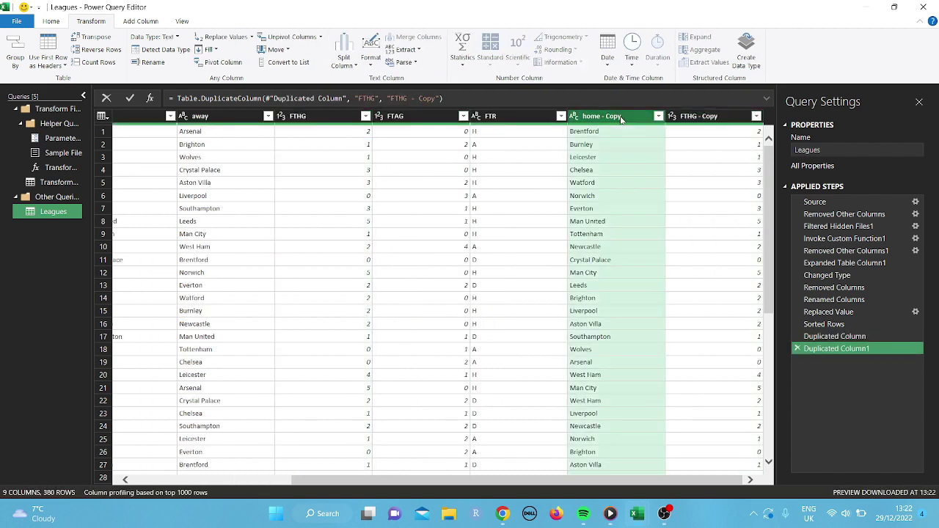
{"action": "left_click", "coordinate": [729, 117], "text": "ctrl"}
{"action": "right_click", "coordinate": [729, 117]}
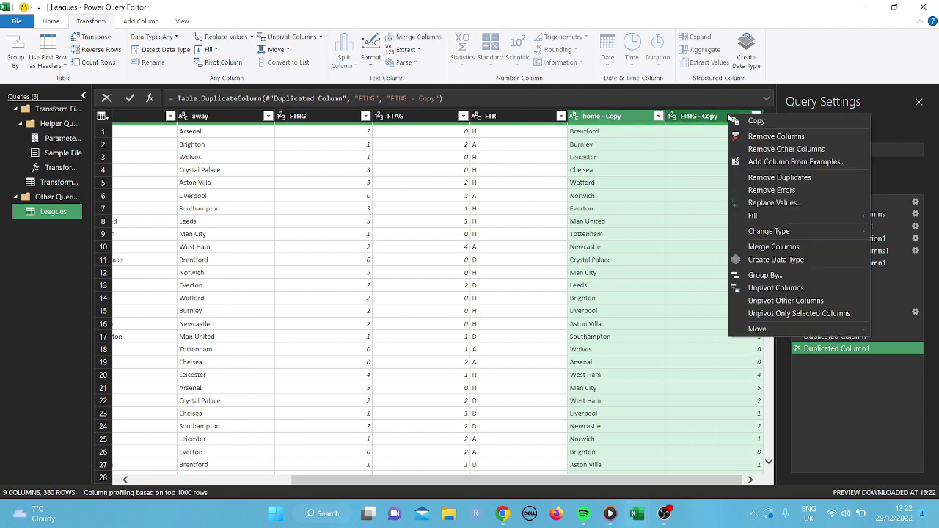
{"action": "left_click", "coordinate": [760, 250]}
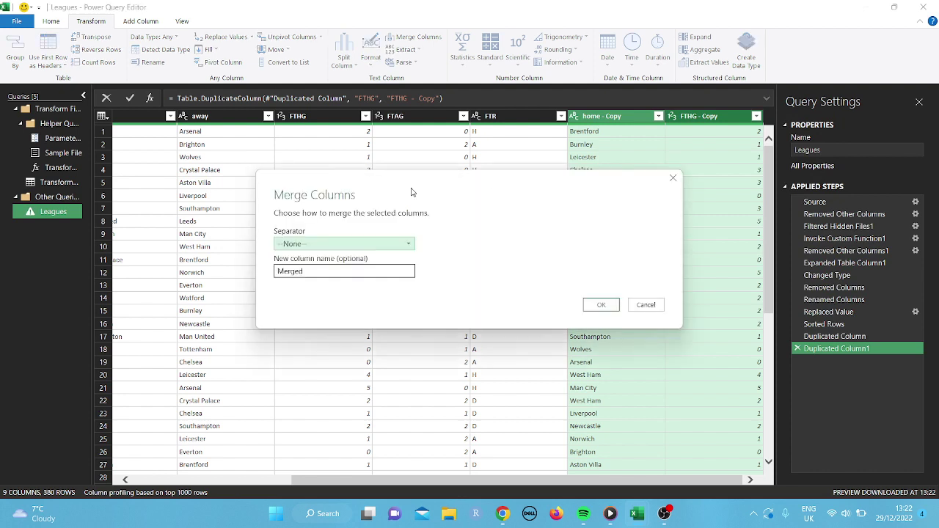
{"action": "left_click", "coordinate": [408, 246]}
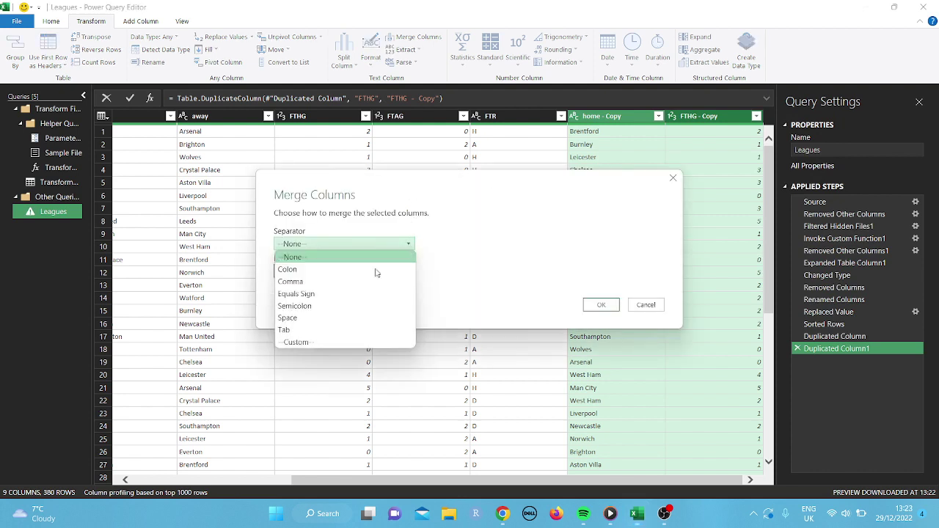
{"action": "left_click", "coordinate": [338, 317]}
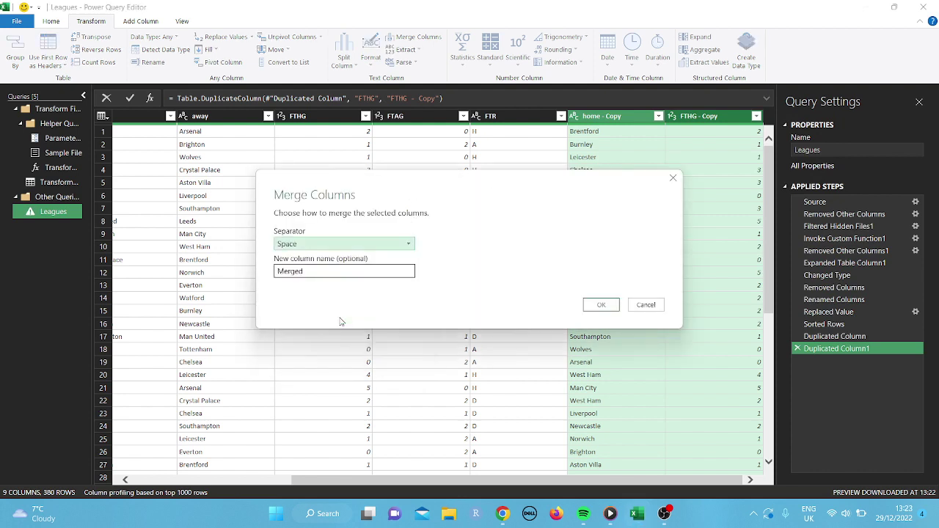
{"action": "left_click", "coordinate": [321, 272]}
{"action": "key", "text": "BackSpace"}
{"action": "key", "text": "BackSpace"}
{"action": "key", "text": "BackSpace"}
{"action": "key", "text": "BackSpace"}
{"action": "key", "text": "BackSpace"}
{"action": "type", "text": "h"}
{"action": "left_click", "coordinate": [601, 304]}
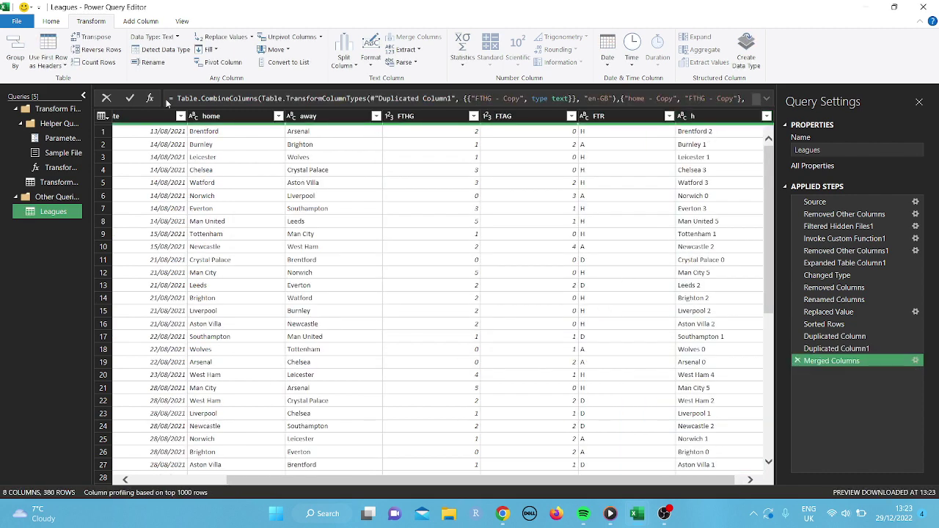
Step: Duplicate the away column and the FTAG column
{"action": "left_click", "coordinate": [339, 119]}
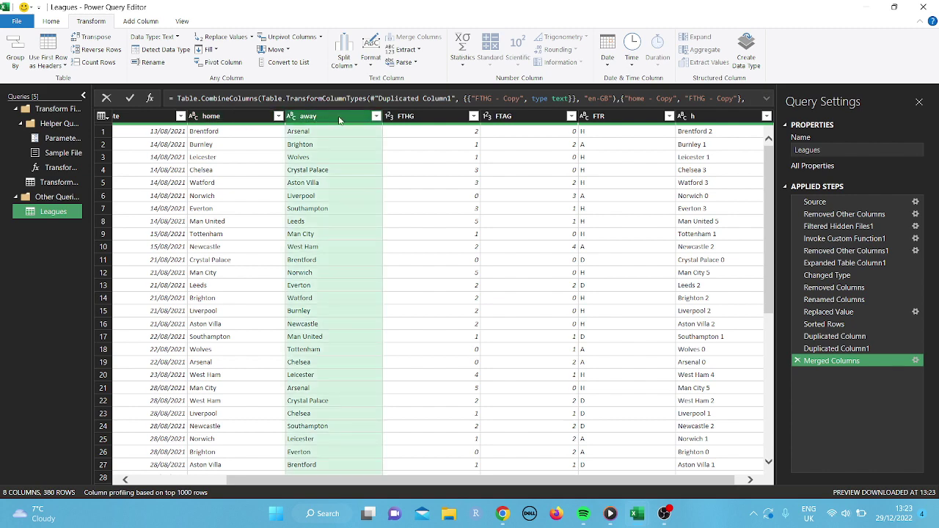
{"action": "right_click", "coordinate": [339, 119]}
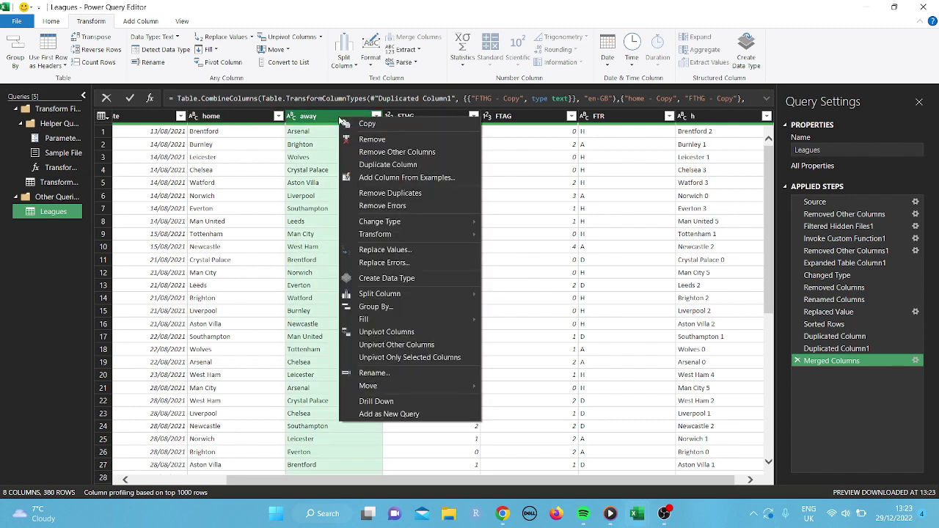
{"action": "left_click", "coordinate": [364, 165]}
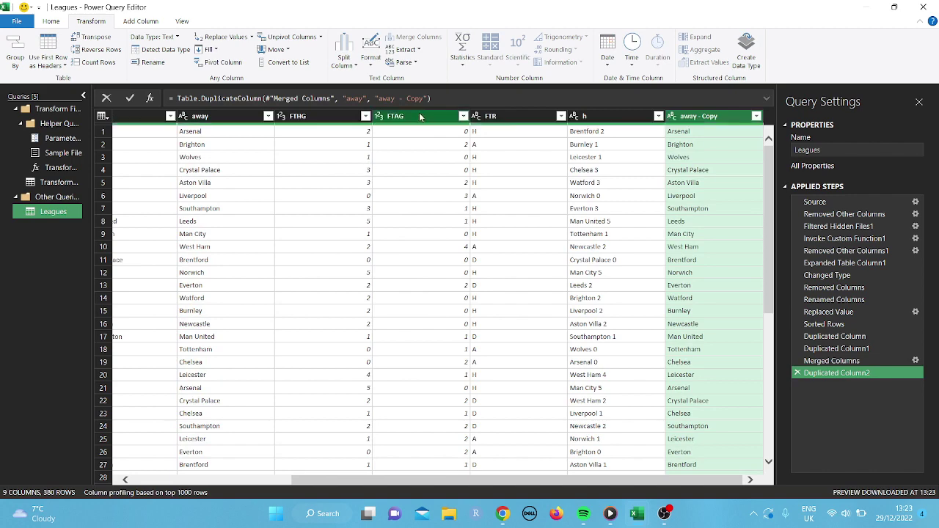
{"action": "left_click", "coordinate": [420, 118]}
{"action": "right_click", "coordinate": [420, 117]}
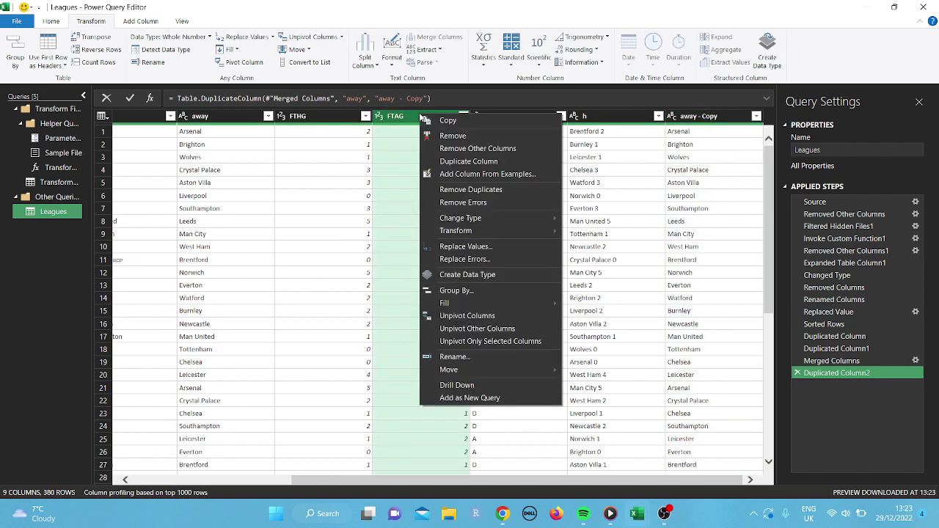
{"action": "left_click", "coordinate": [457, 161]}
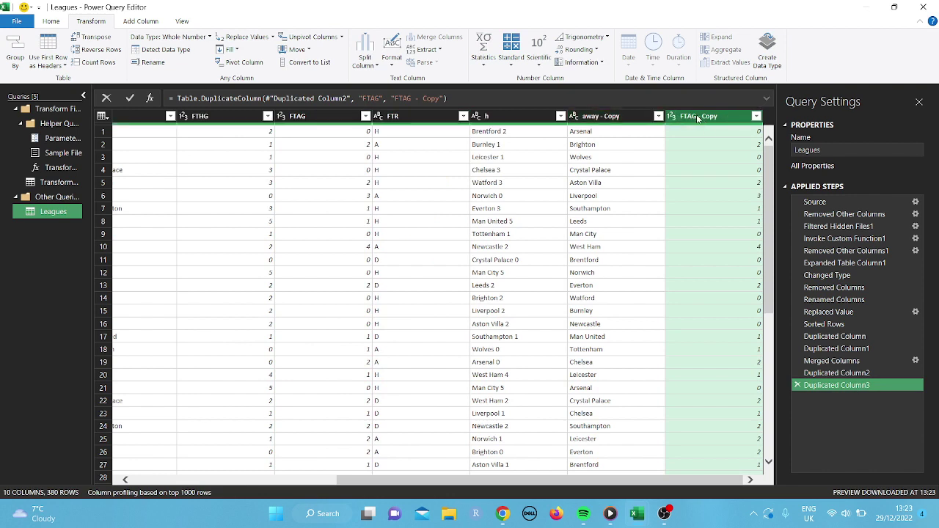
Step: Merge the FTAG - Copy and away - Copy columns, goals first, with a space separator into a column named a
{"action": "left_click", "coordinate": [632, 122]}
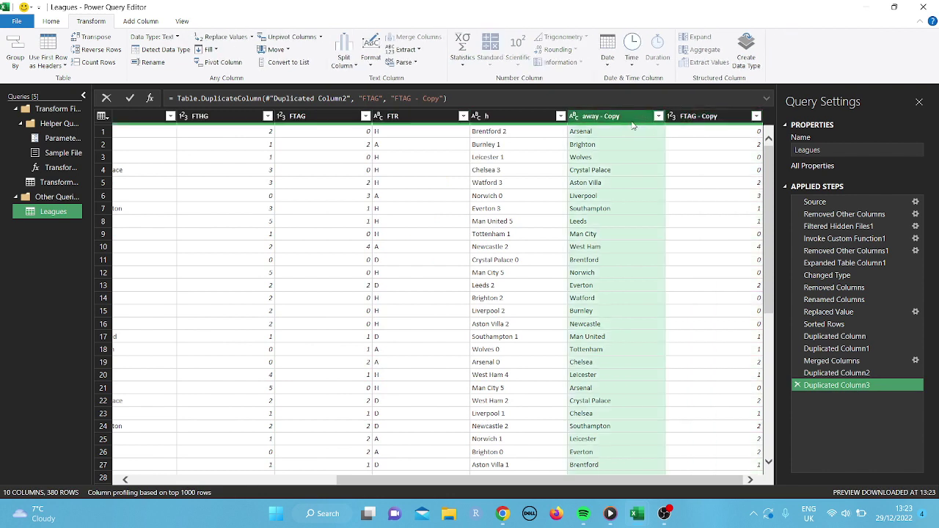
{"action": "left_click", "coordinate": [716, 120]}
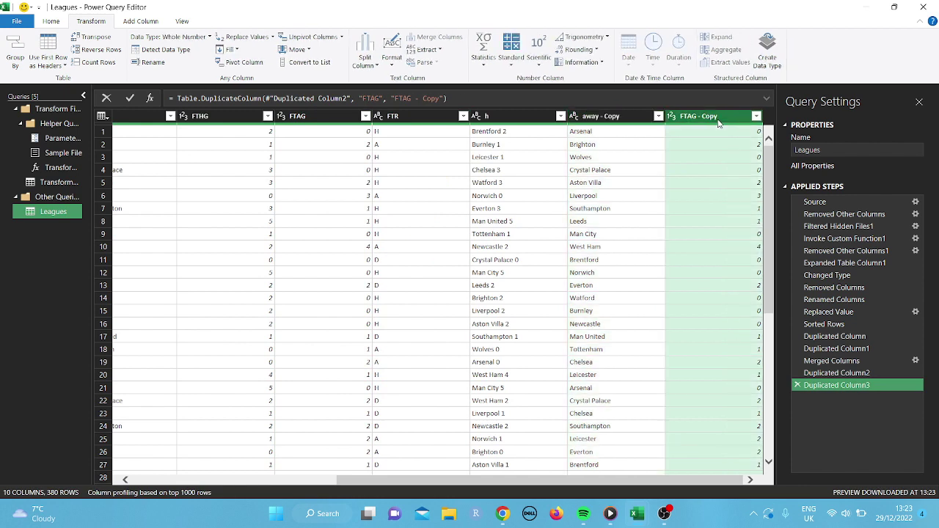
{"action": "left_click", "coordinate": [638, 118], "text": "ctrl"}
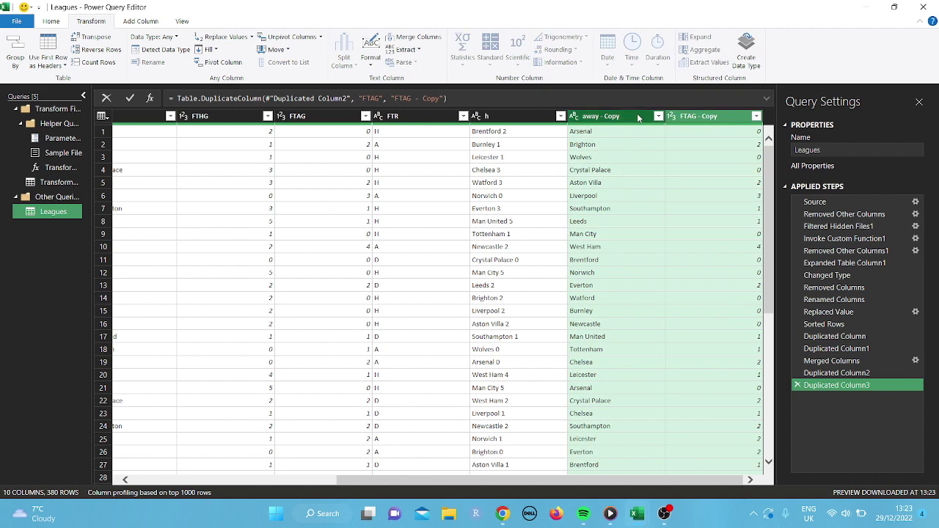
{"action": "right_click", "coordinate": [639, 118]}
{"action": "left_click", "coordinate": [673, 248]}
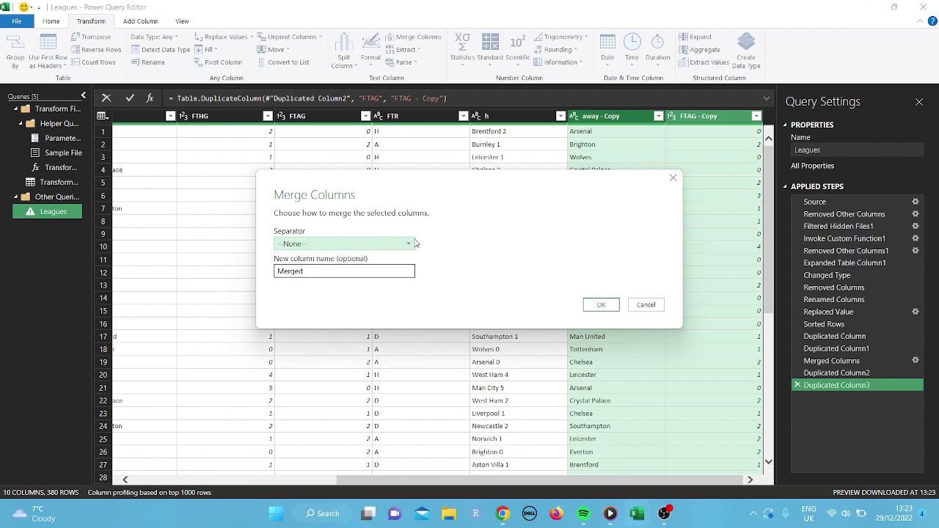
{"action": "left_click", "coordinate": [410, 245]}
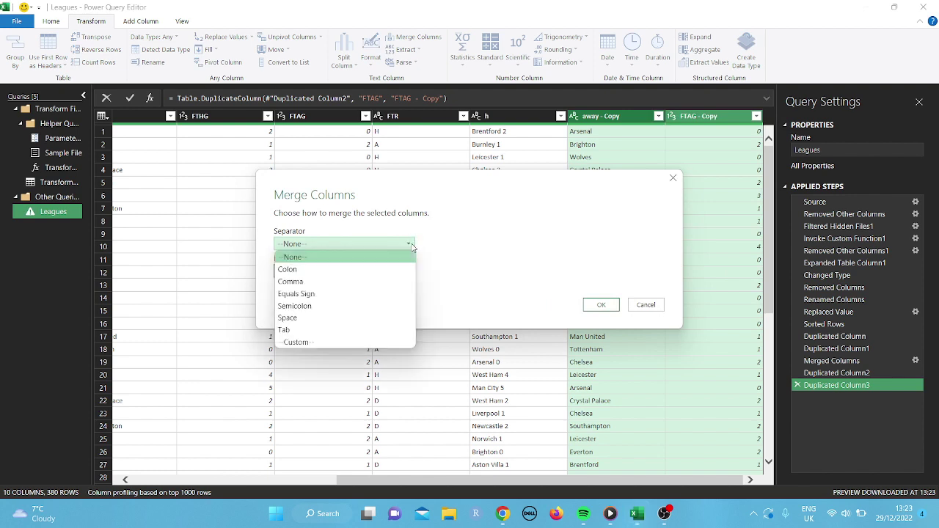
{"action": "left_click", "coordinate": [344, 318]}
{"action": "left_click", "coordinate": [336, 271]}
{"action": "key", "text": "BackSpace"}
{"action": "key", "text": "BackSpace"}
{"action": "key", "text": "BackSpace"}
{"action": "key", "text": "BackSpace"}
{"action": "key", "text": "BackSpace"}
{"action": "key", "text": "BackSpace"}
{"action": "type", "text": "a"}
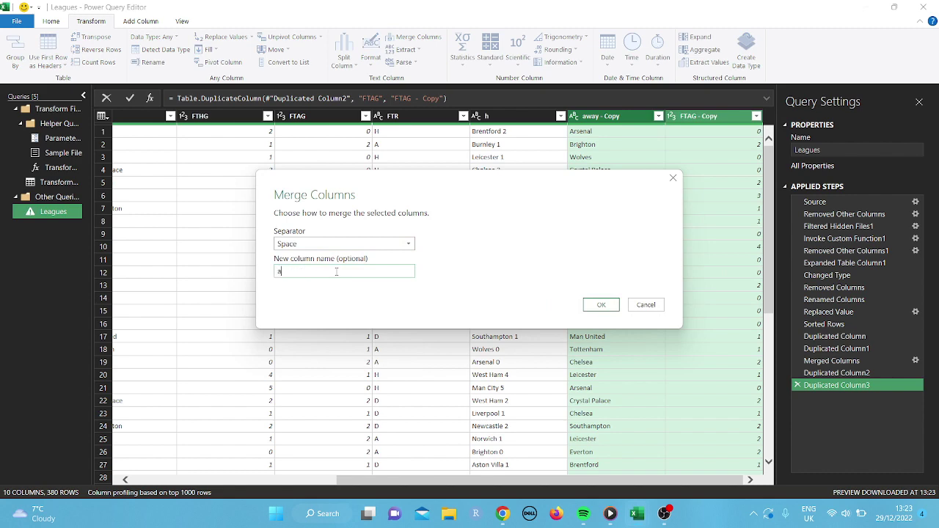
{"action": "left_click", "coordinate": [598, 305]}
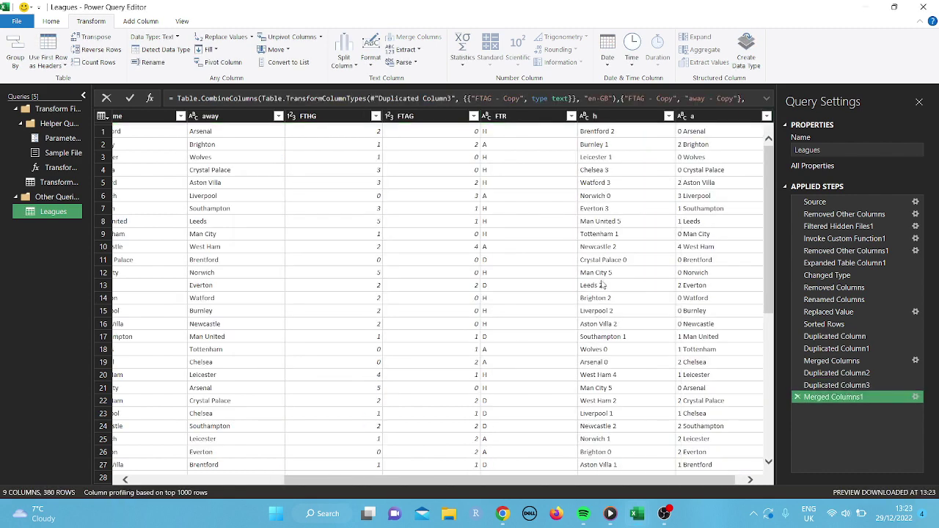
Step: Merge the h and a columns into a column named Match, using the custom separator " v " with a space on each side
{"action": "left_click", "coordinate": [632, 118]}
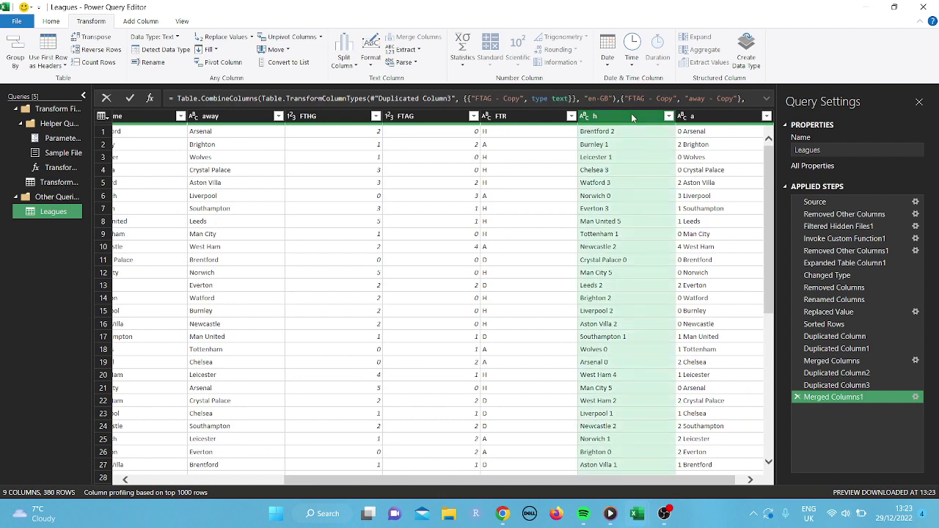
{"action": "left_click", "coordinate": [712, 117], "text": "ctrl"}
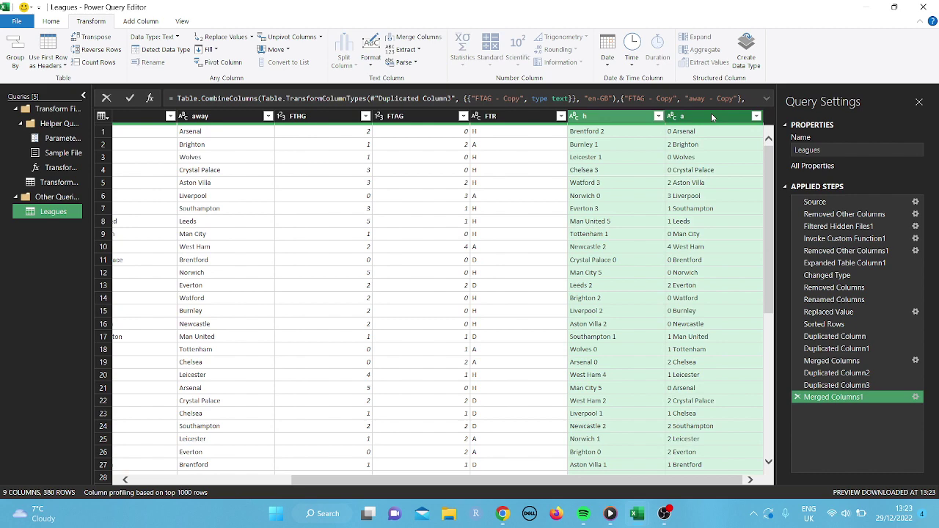
{"action": "right_click", "coordinate": [712, 117]}
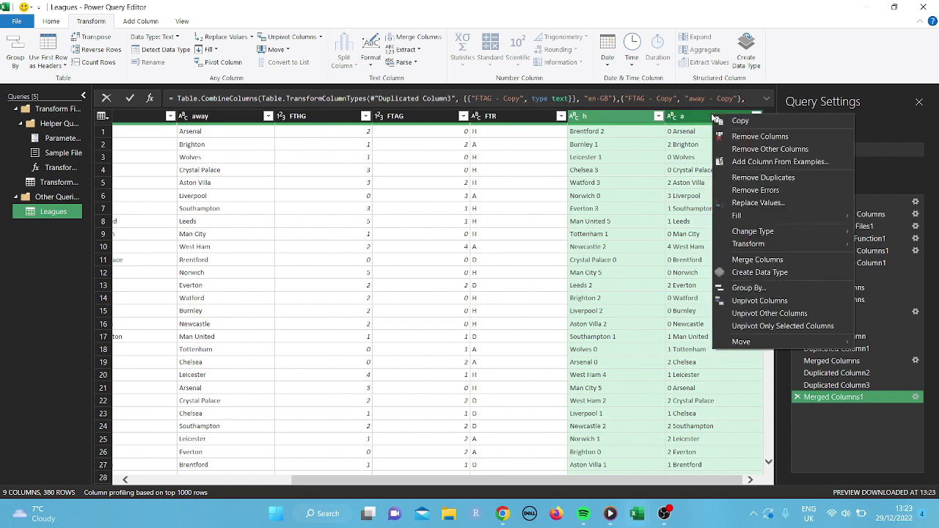
{"action": "left_click", "coordinate": [752, 260]}
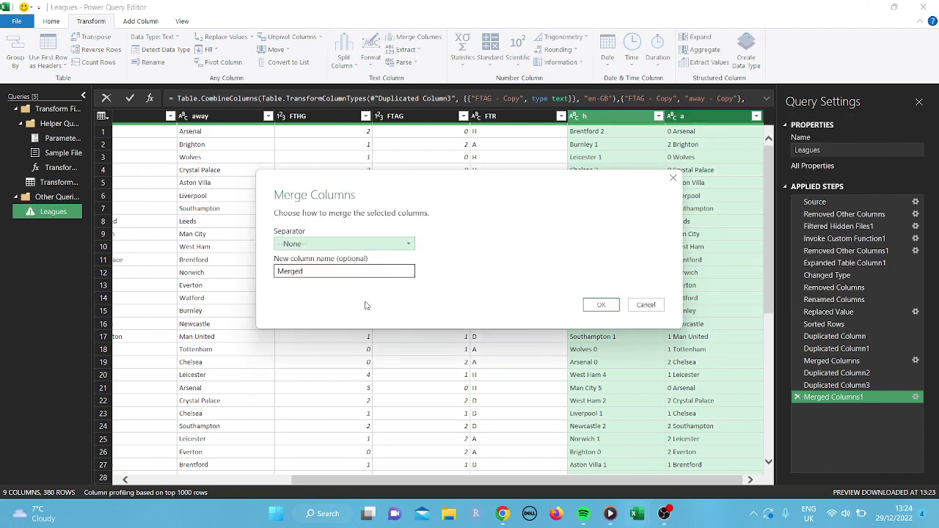
{"action": "left_click", "coordinate": [411, 244]}
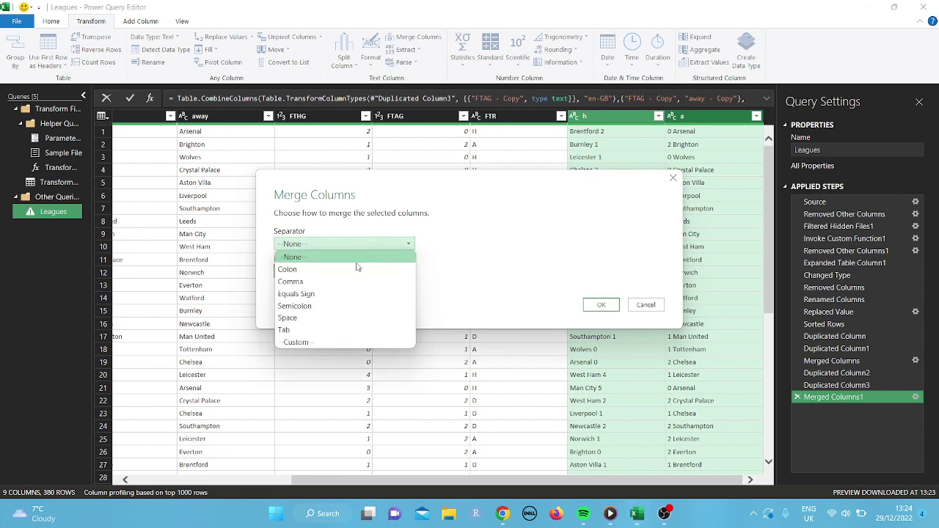
{"action": "left_click", "coordinate": [339, 341]}
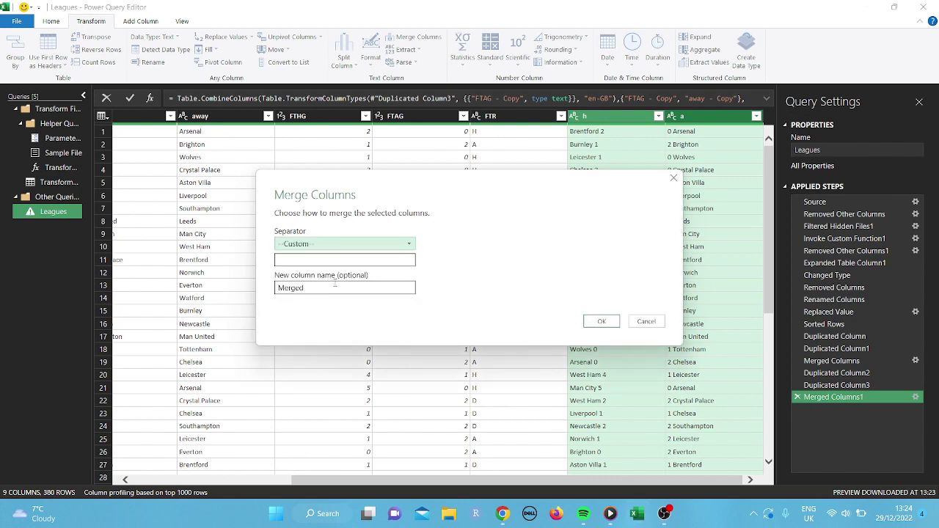
{"action": "left_click", "coordinate": [323, 259]}
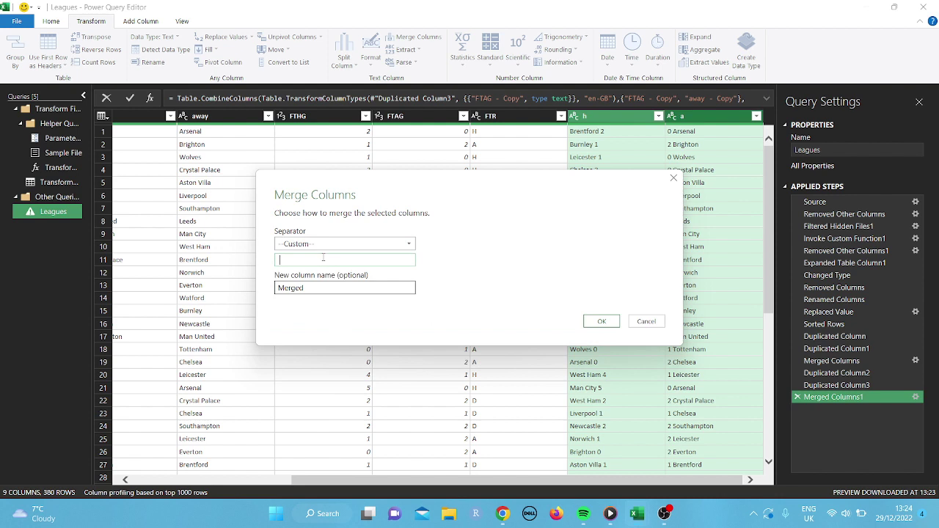
{"action": "type", "text": "v"}
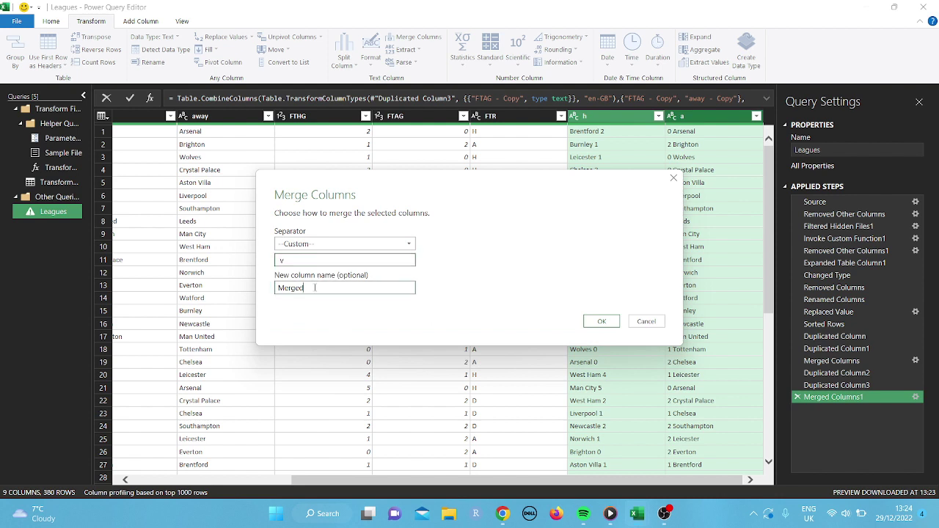
{"action": "key", "text": "BackSpace"}
{"action": "key", "text": "BackSpace"}
{"action": "key", "text": "BackSpace"}
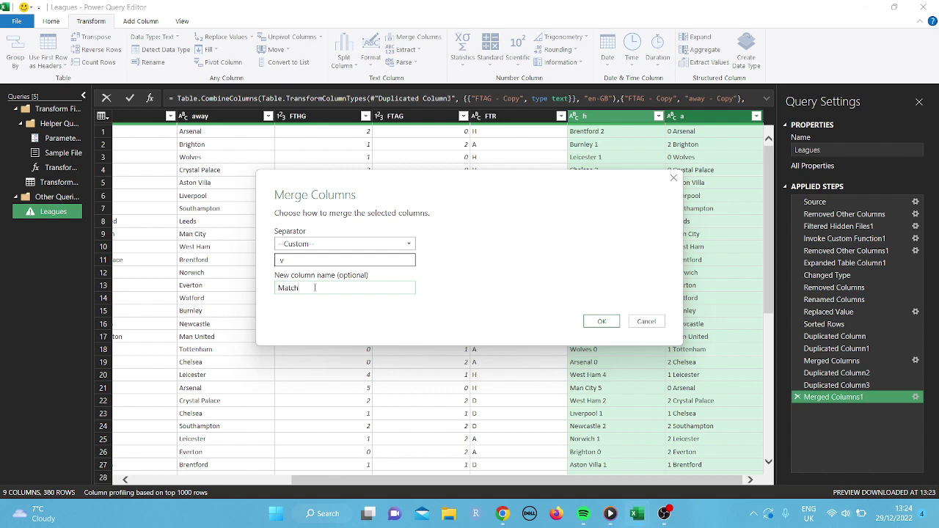
{"action": "left_click", "coordinate": [601, 322]}
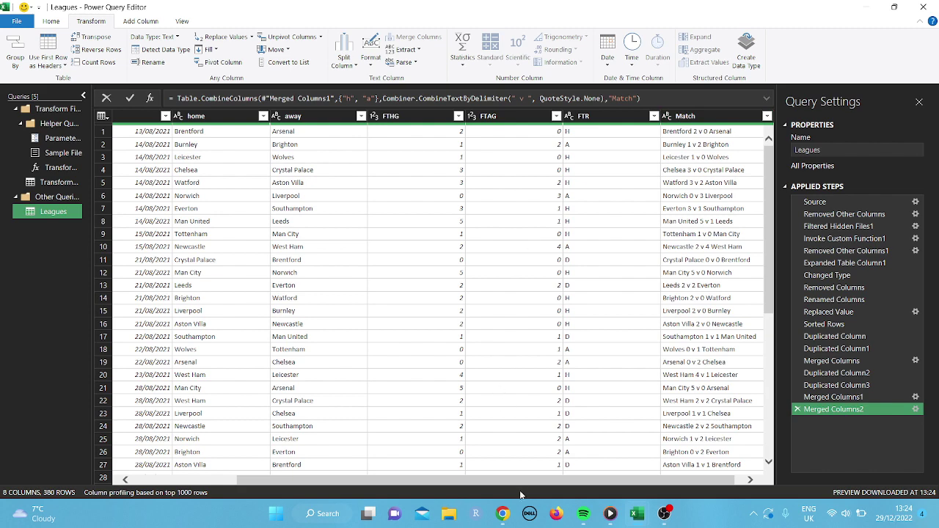
Step: Sort the match rows by Date ascending, with Match ascending as the second sort level
{"action": "left_click_drag", "start_coordinate": [514, 484], "coordinate": [455, 485]}
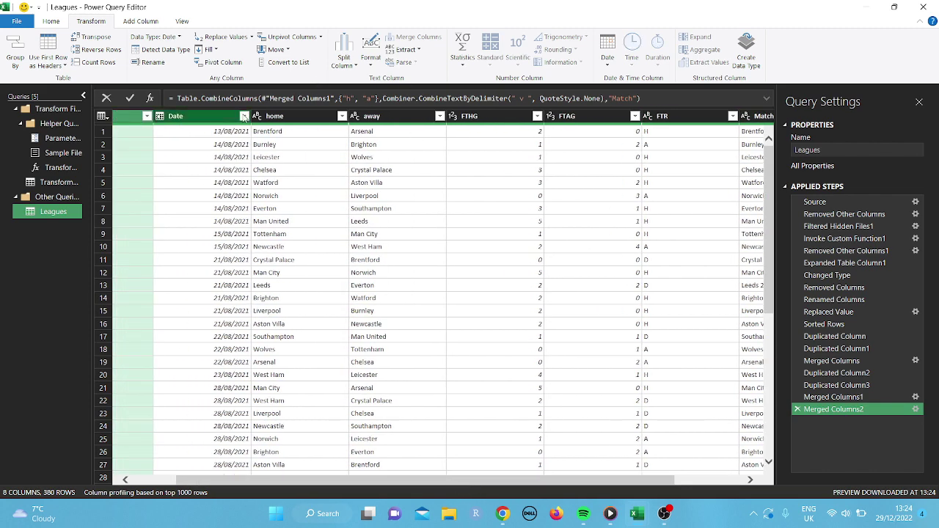
{"action": "left_click", "coordinate": [244, 116]}
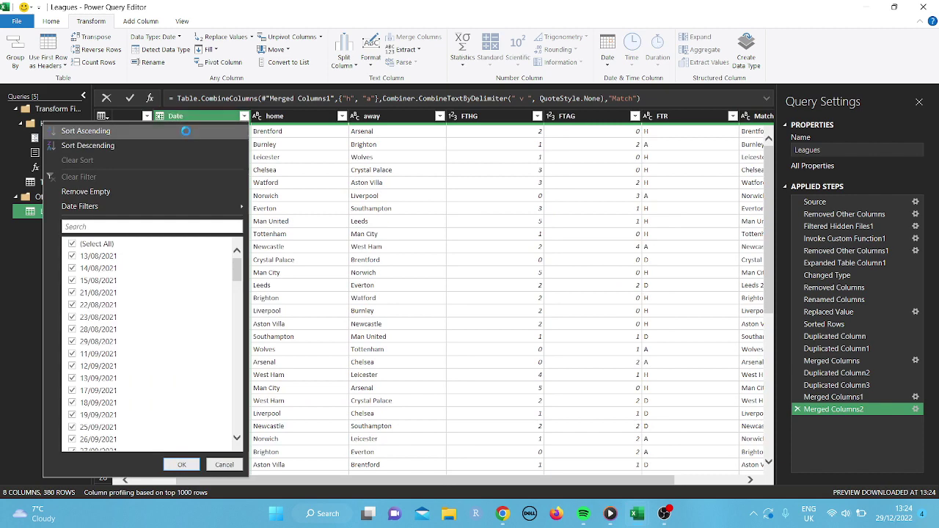
{"action": "left_click", "coordinate": [186, 130]}
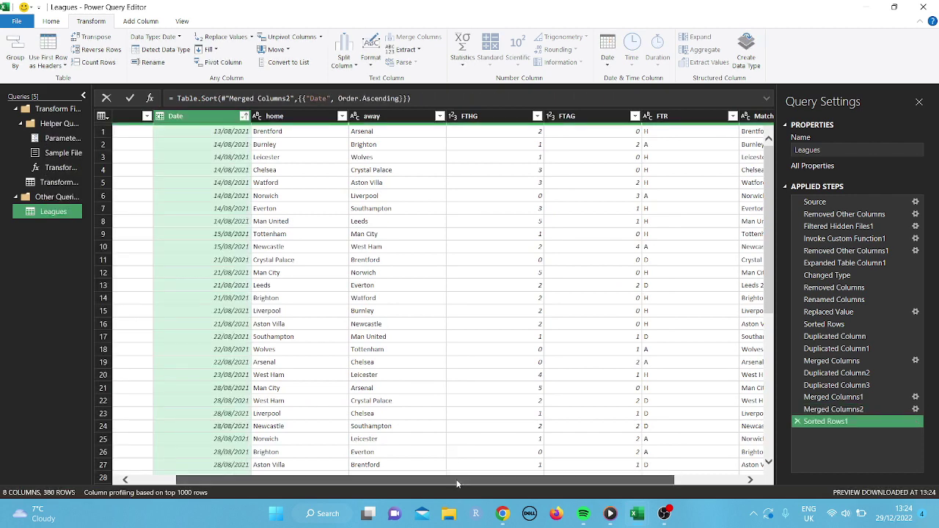
{"action": "left_click_drag", "start_coordinate": [456, 482], "coordinate": [523, 482]}
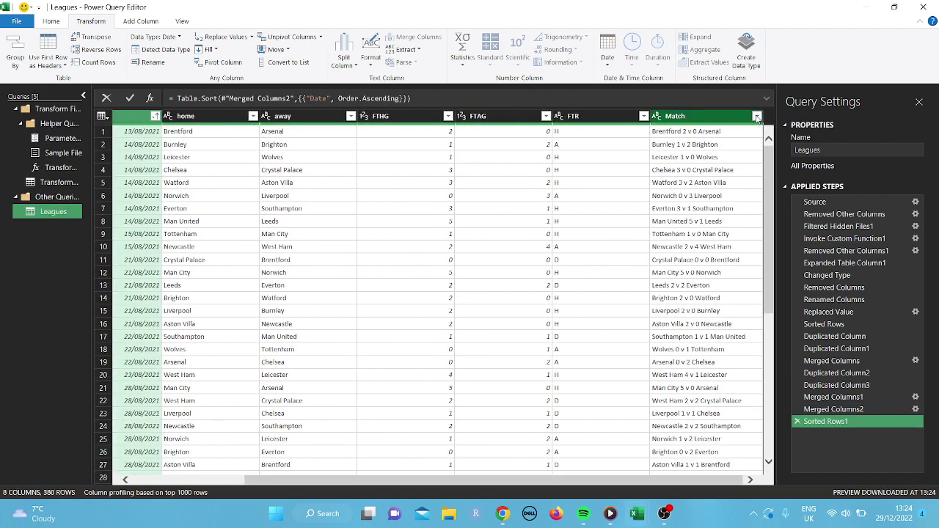
{"action": "left_click", "coordinate": [757, 116]}
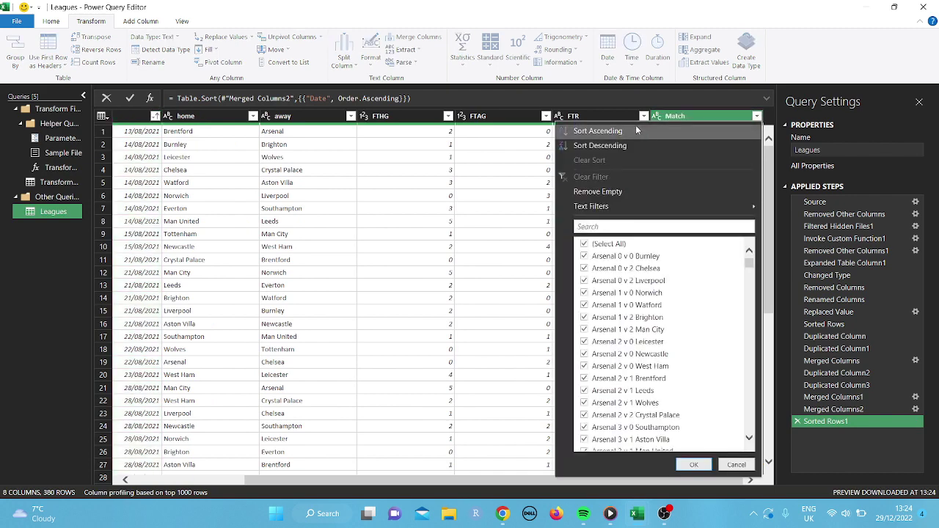
{"action": "left_click", "coordinate": [636, 130]}
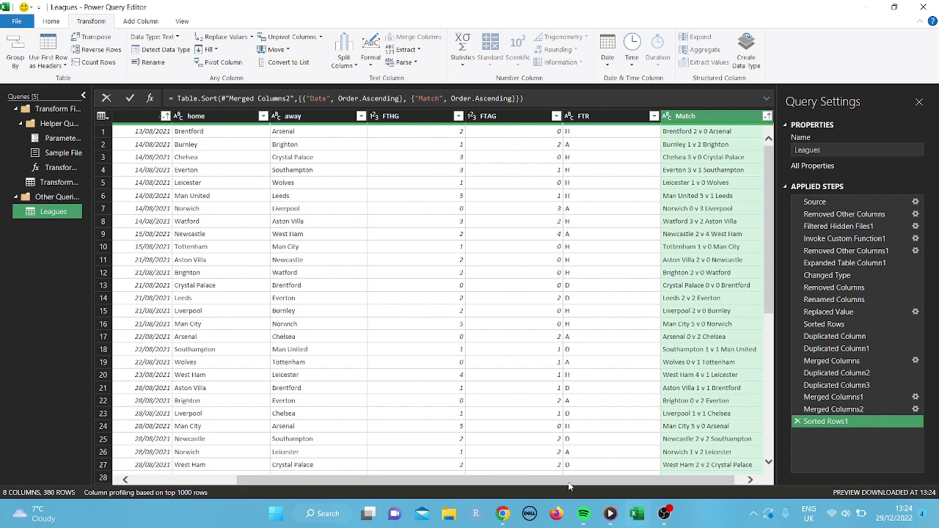
Step: Unpivot the home and away columns so that each match has one row per team
{"action": "left_click_drag", "start_coordinate": [563, 482], "coordinate": [455, 486]}
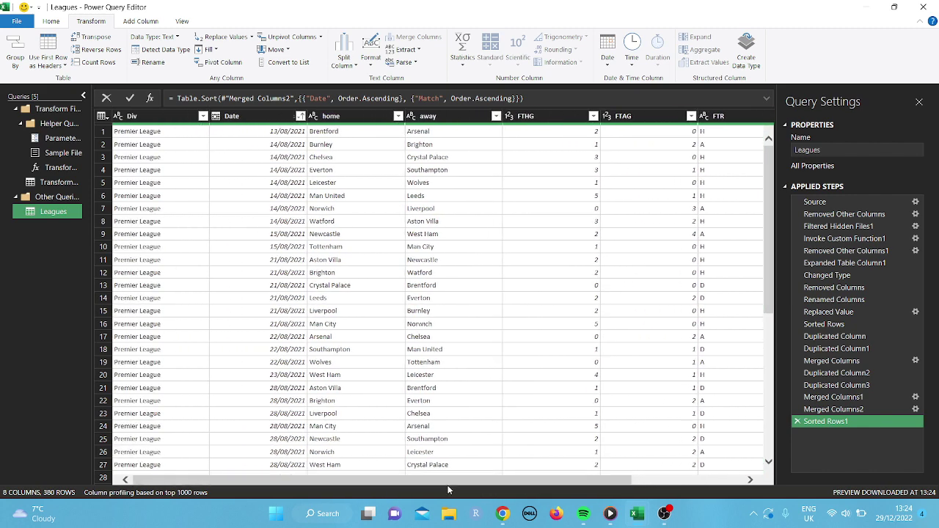
{"action": "left_click", "coordinate": [367, 117]}
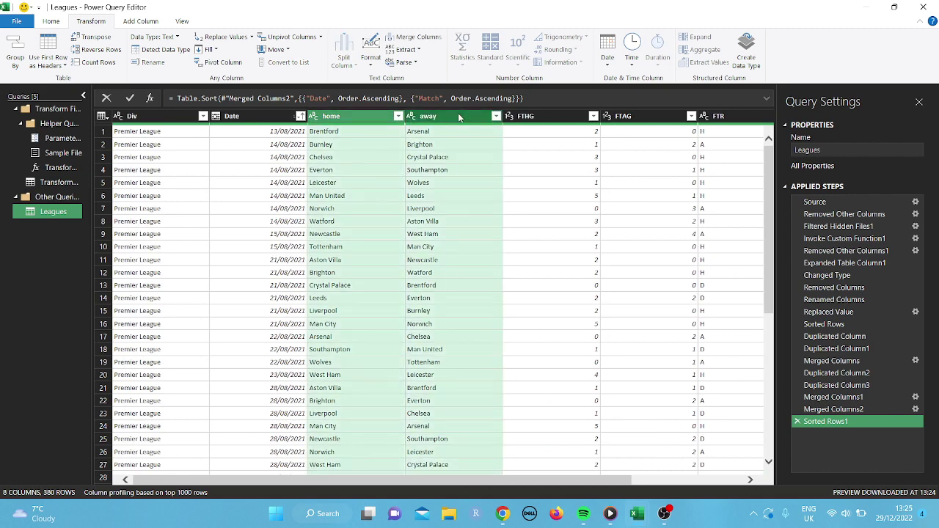
{"action": "right_click", "coordinate": [459, 117]}
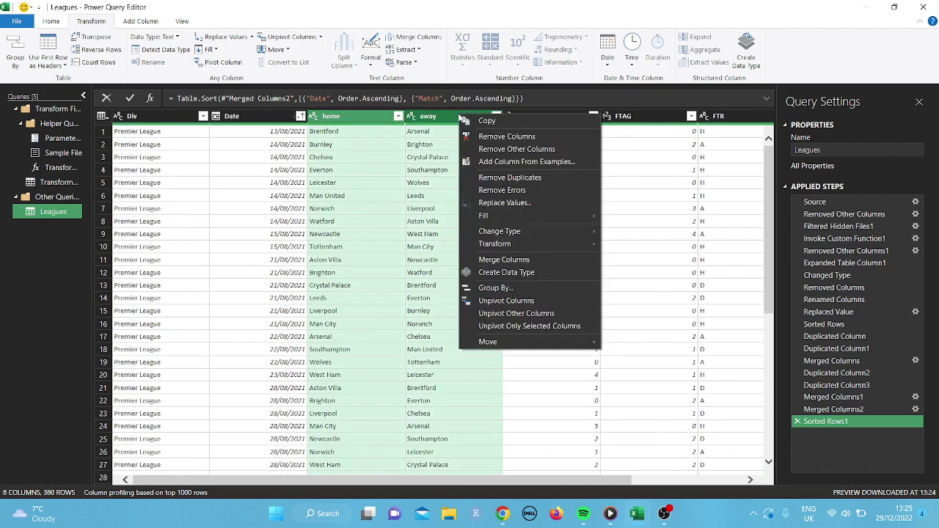
{"action": "left_click", "coordinate": [506, 300]}
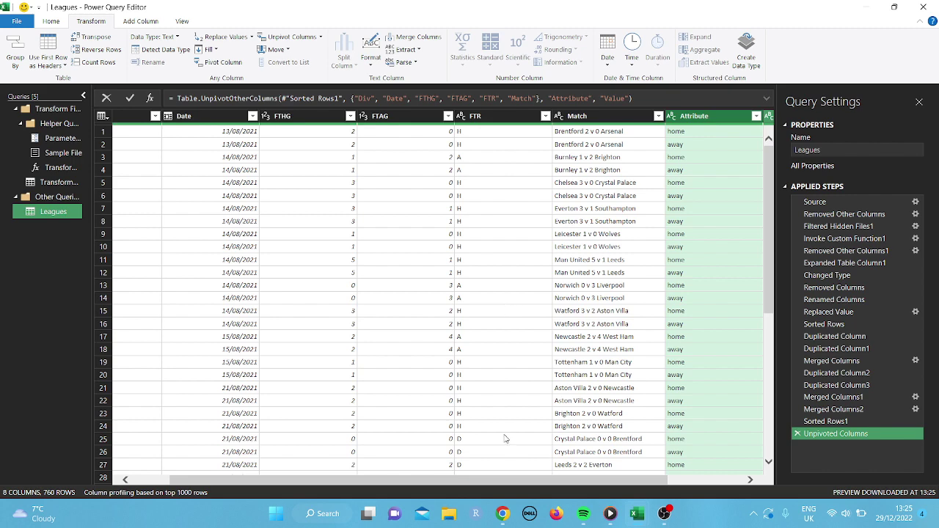
Step: Rename the unpivoted Value column to Team
{"action": "left_click_drag", "start_coordinate": [570, 480], "coordinate": [645, 480]}
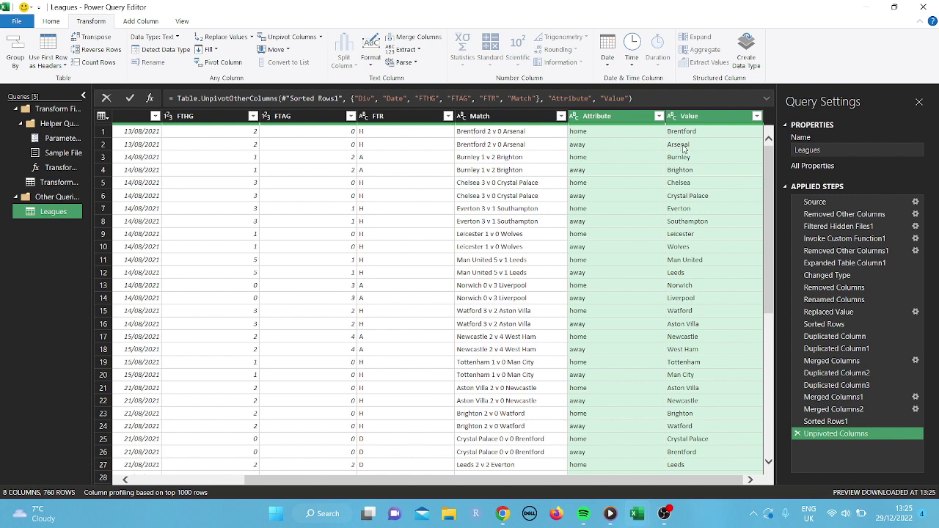
{"action": "double_click", "coordinate": [715, 116]}
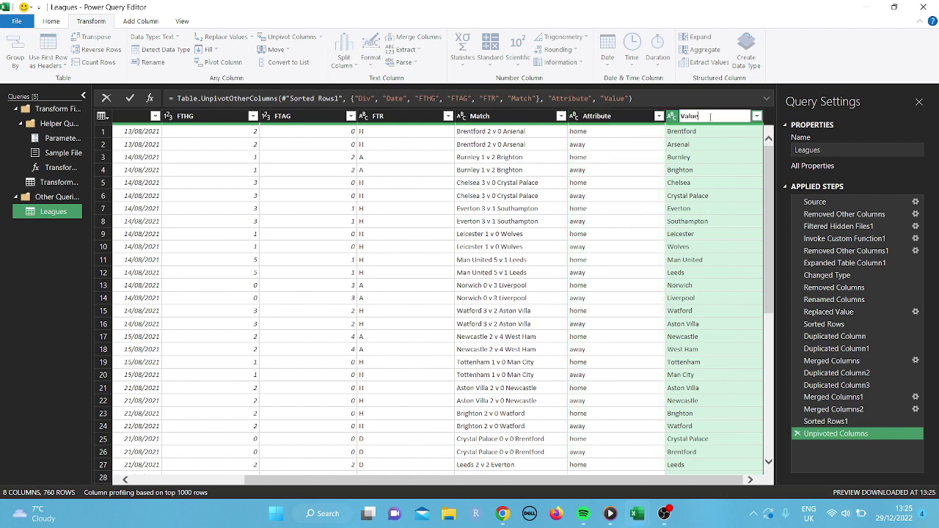
{"action": "key", "text": "BackSpace"}
{"action": "key", "text": "BackSpace"}
{"action": "key", "text": "BackSpace"}
{"action": "key", "text": "BackSpace"}
{"action": "key", "text": "BackSpace"}
{"action": "type", "text": "Tem"}
{"action": "key", "text": "BackSpace"}
{"action": "type", "text": "am"}
{"action": "key", "text": "Return"}
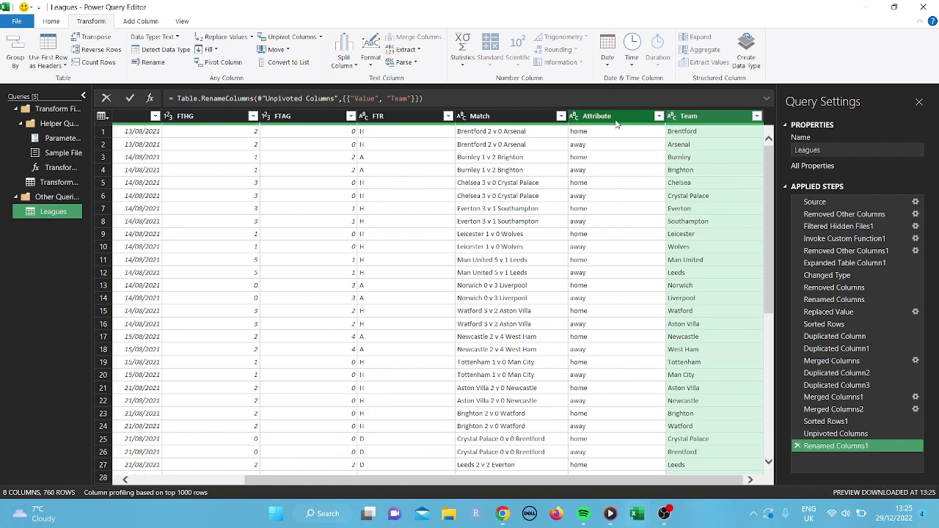
Step: Transform the full-time result codes in the FTR column to lowercase
{"action": "left_click", "coordinate": [403, 116]}
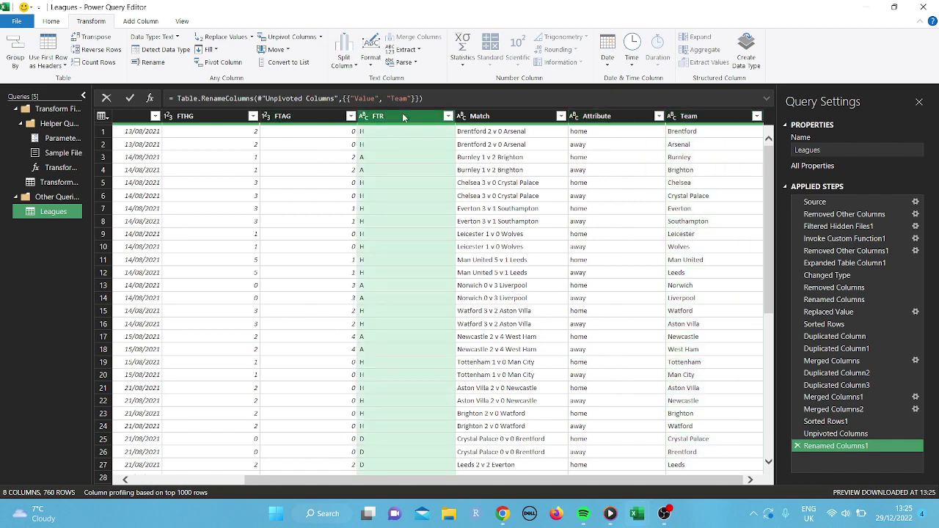
{"action": "left_click", "coordinate": [448, 116]}
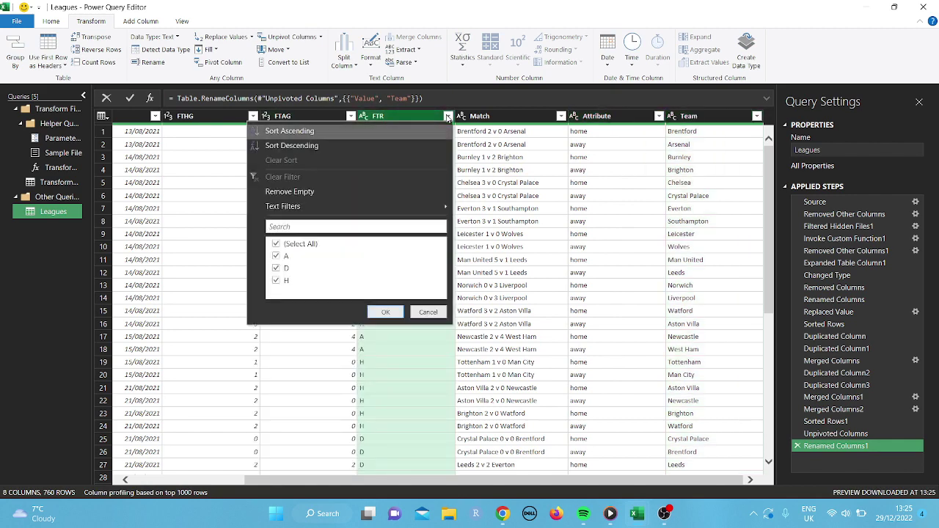
{"action": "left_click", "coordinate": [403, 116]}
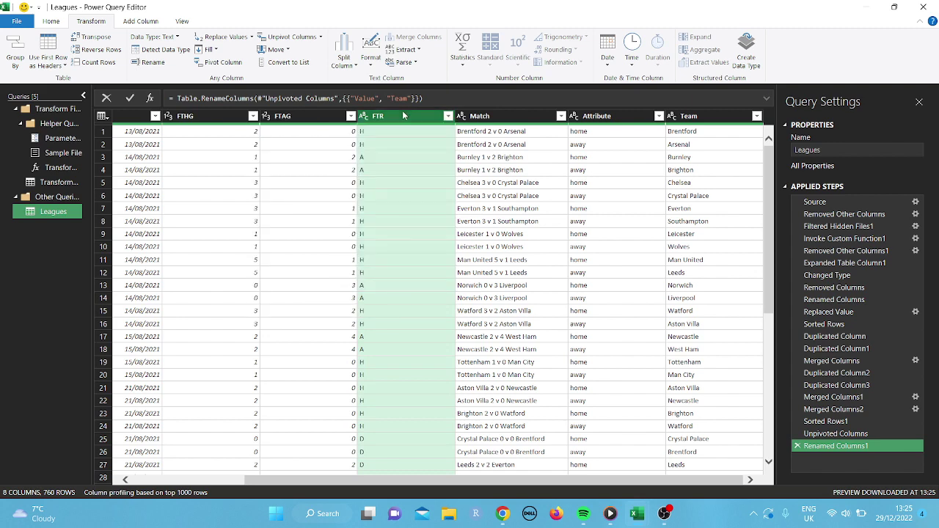
{"action": "right_click", "coordinate": [403, 116]}
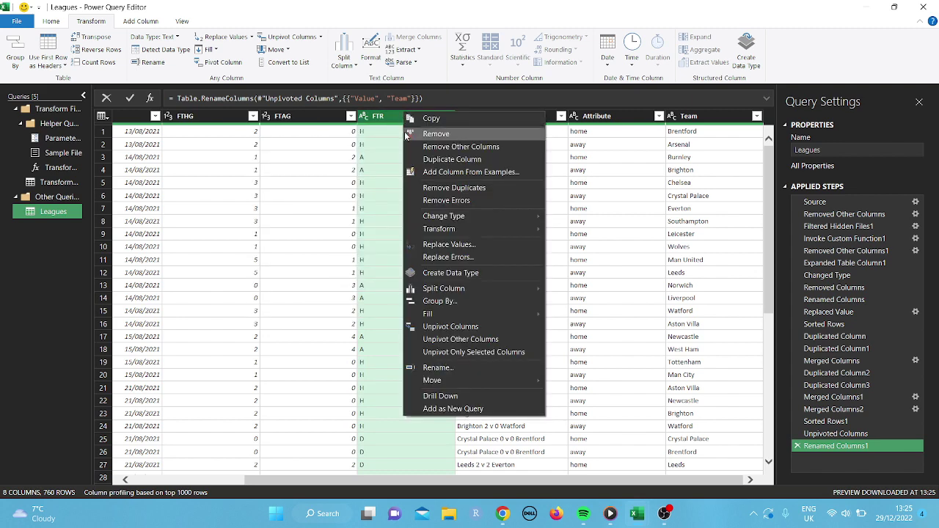
{"action": "mouse_move", "coordinate": [422, 229]}
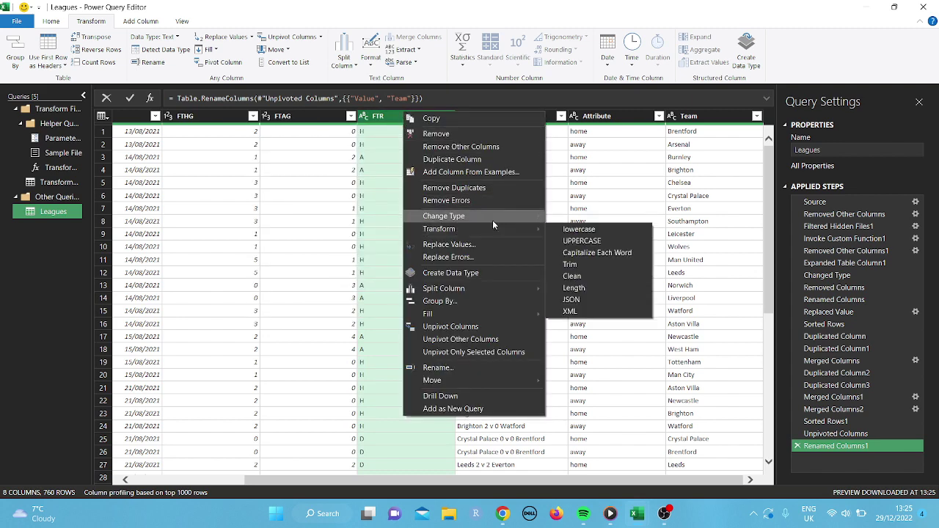
{"action": "left_click", "coordinate": [565, 231]}
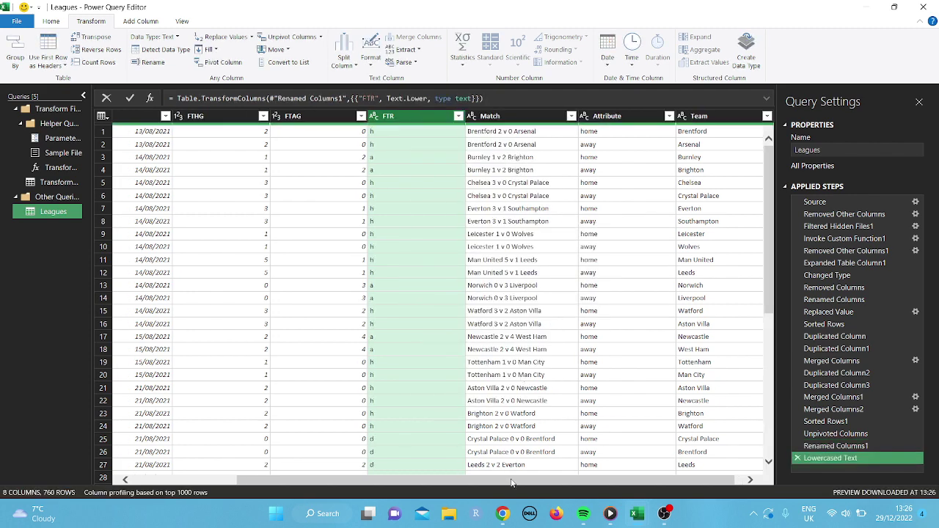
{"action": "left_click_drag", "start_coordinate": [556, 480], "coordinate": [565, 480]}
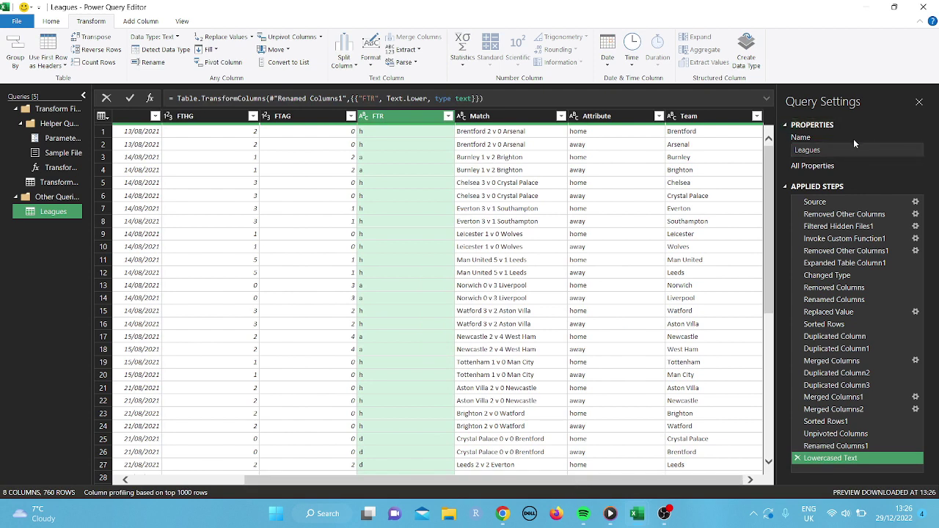
Step: Rename the Leagues query to table, and close the query editor, loading the result into the workbook
{"action": "left_click", "coordinate": [826, 151]}
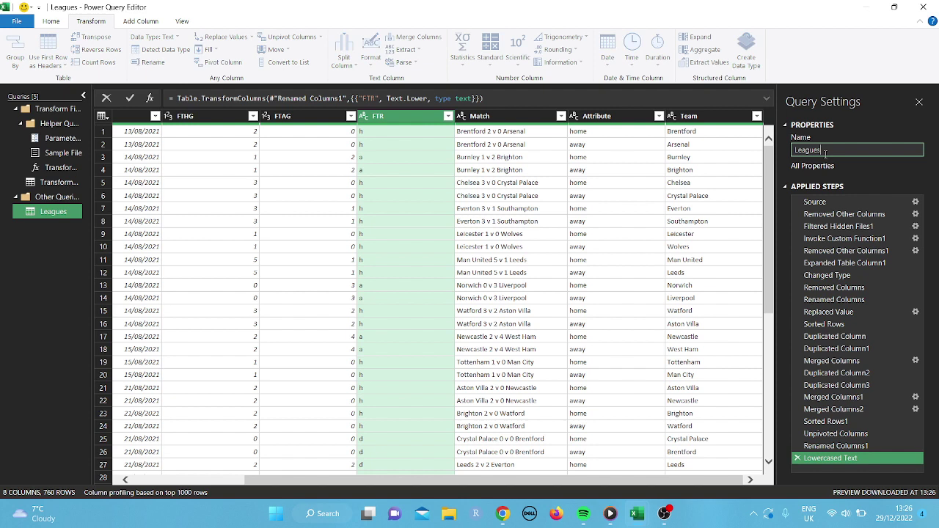
{"action": "key", "text": "BackSpace"}
{"action": "key", "text": "BackSpace"}
{"action": "key", "text": "BackSpace"}
{"action": "key", "text": "BackSpace"}
{"action": "key", "text": "BackSpace"}
{"action": "key", "text": "BackSpace"}
{"action": "key", "text": "BackSpace"}
{"action": "type", "text": "table"}
{"action": "key", "text": "Return"}
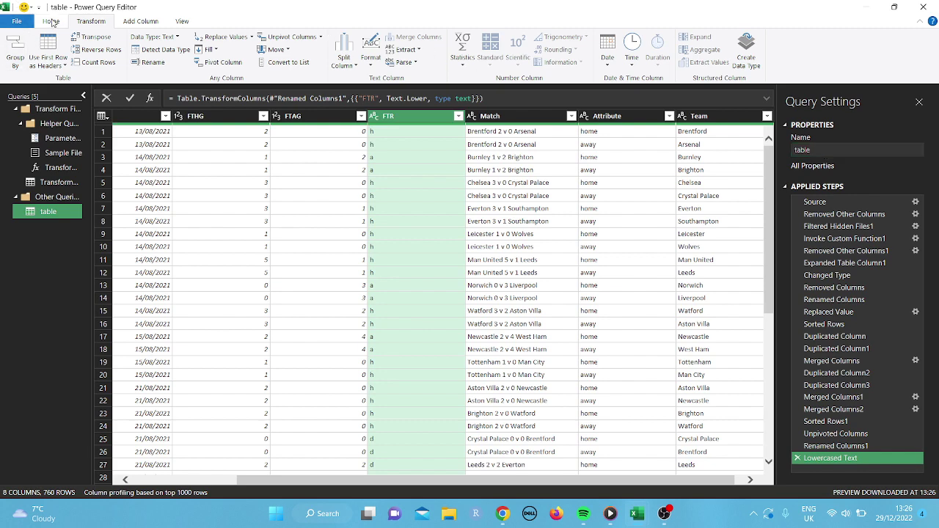
{"action": "left_click", "coordinate": [50, 21]}
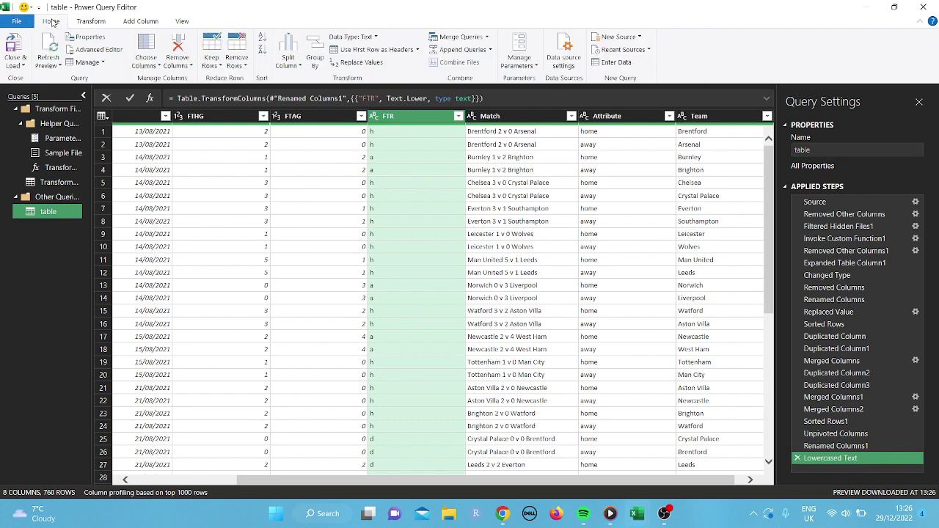
{"action": "left_click", "coordinate": [15, 46]}
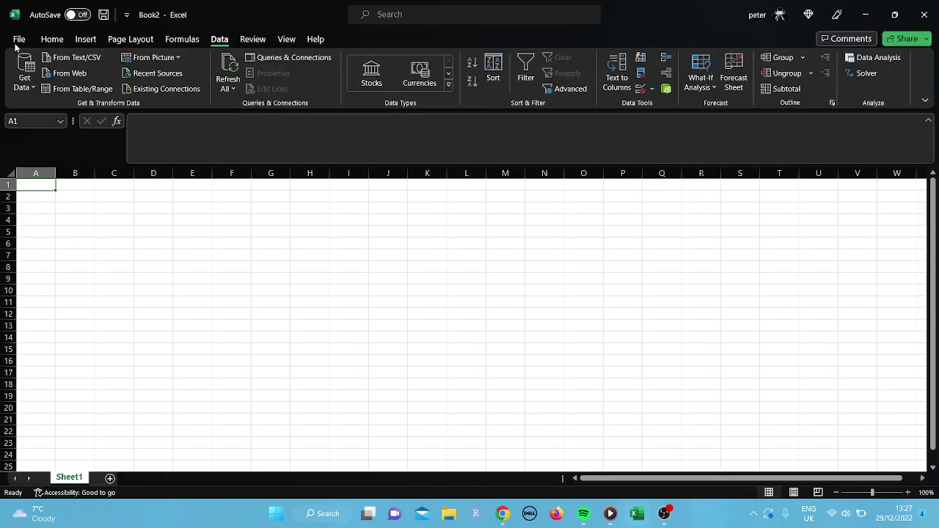